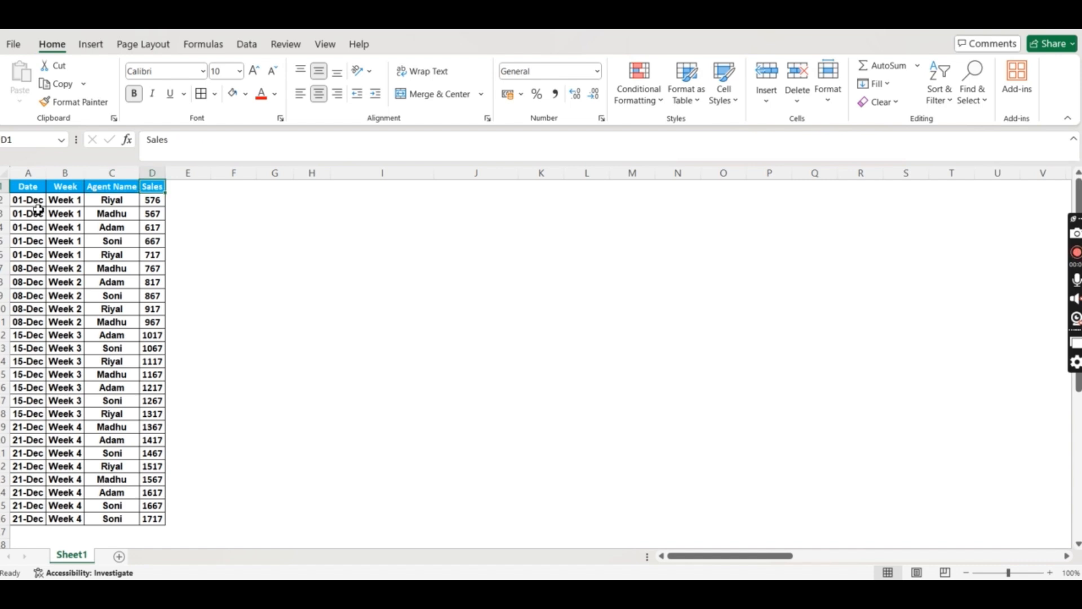
- Select the sales table from the top-left cell by extending right and down across the data
{"action": "key", "text": "Home"}
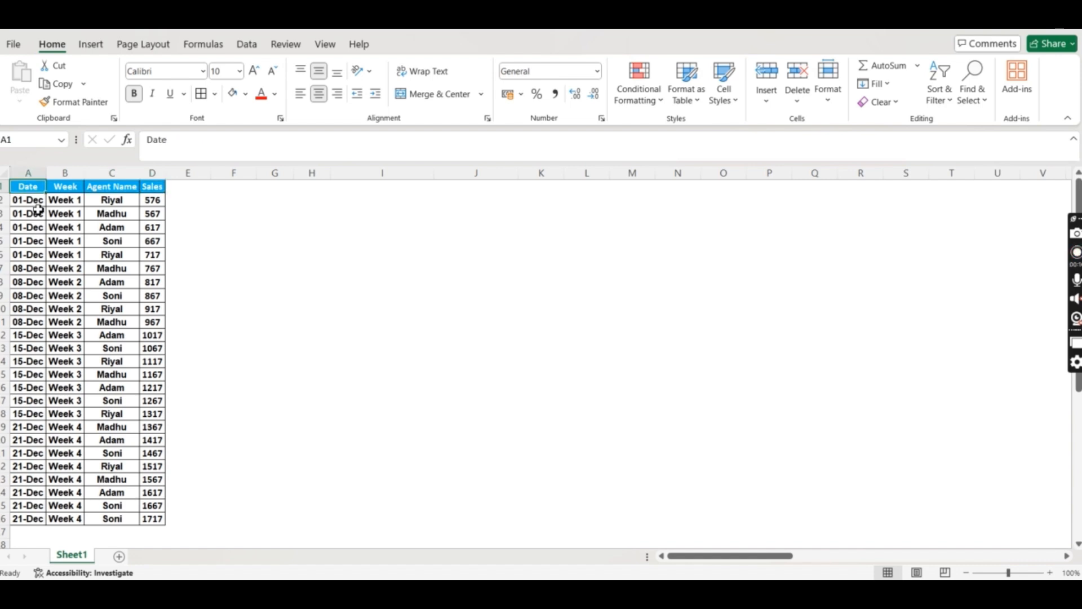
{"action": "key", "text": "ctrl+a"}
{"action": "key", "text": "Down"}
{"action": "key", "text": "Up"}
{"action": "key", "text": "ctrl+shift+Right"}
{"action": "key", "text": "ctrl+shift+Down"}
{"action": "key", "text": "Down"}
{"action": "key", "text": "Up"}
{"action": "key", "text": "ctrl+shift+Right"}
{"action": "key", "text": "ctrl+shift+Down"}
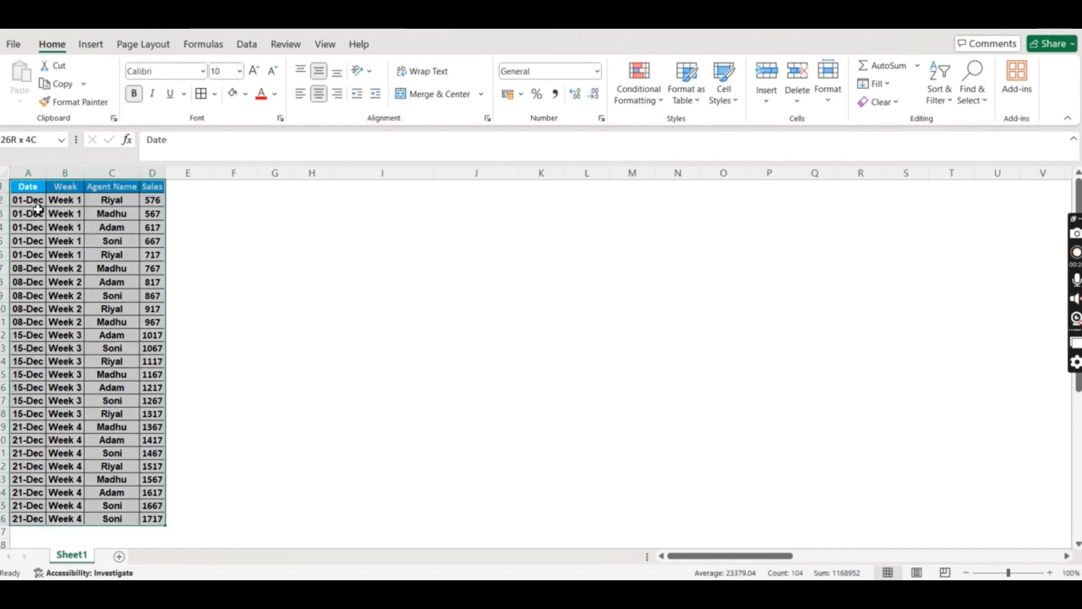
{"action": "key", "text": "Down"}
{"action": "key", "text": "Up"}
{"action": "key", "text": "ctrl+shift+Right"}
{"action": "key", "text": "ctrl+shift+Down"}
- Click back into the data and reselect the full range A1:D26 from the Date header
{"action": "left_click", "coordinate": [82, 290]}
{"action": "left_click", "coordinate": [278, 273]}
{"action": "left_click", "coordinate": [131, 270]}
{"action": "key", "text": "ctrl+Up"}
{"action": "key", "text": "ctrl+Left"}
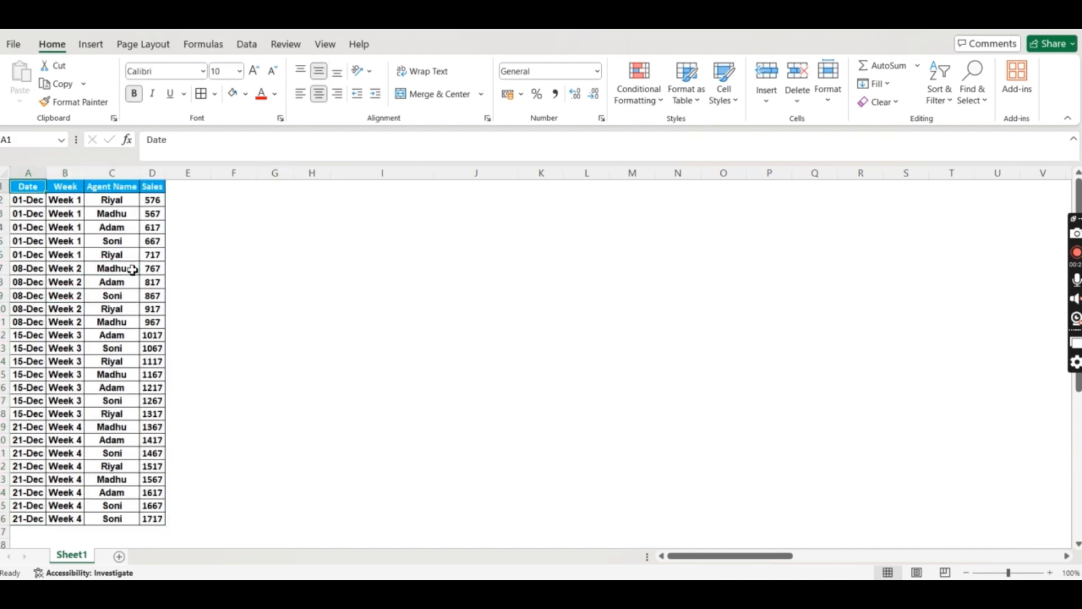
{"action": "key", "text": "ctrl+shift+Right"}
{"action": "key", "text": "ctrl+shift+Down"}
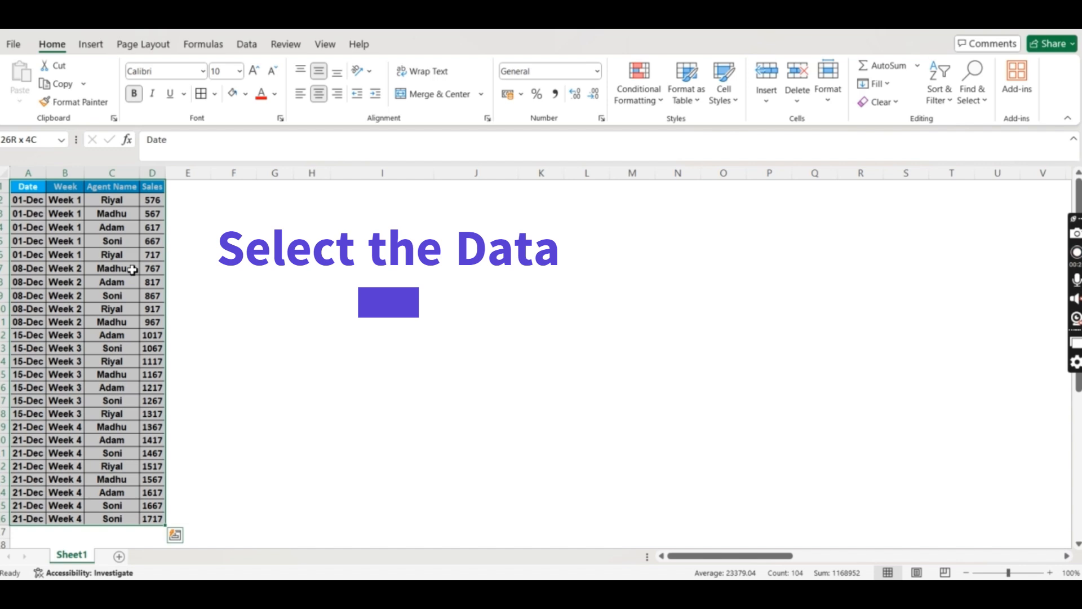
- Insert a PivotTable from the selected range onto the existing worksheet at cell G2
{"action": "left_click", "coordinate": [93, 48]}
{"action": "left_click", "coordinate": [25, 89]}
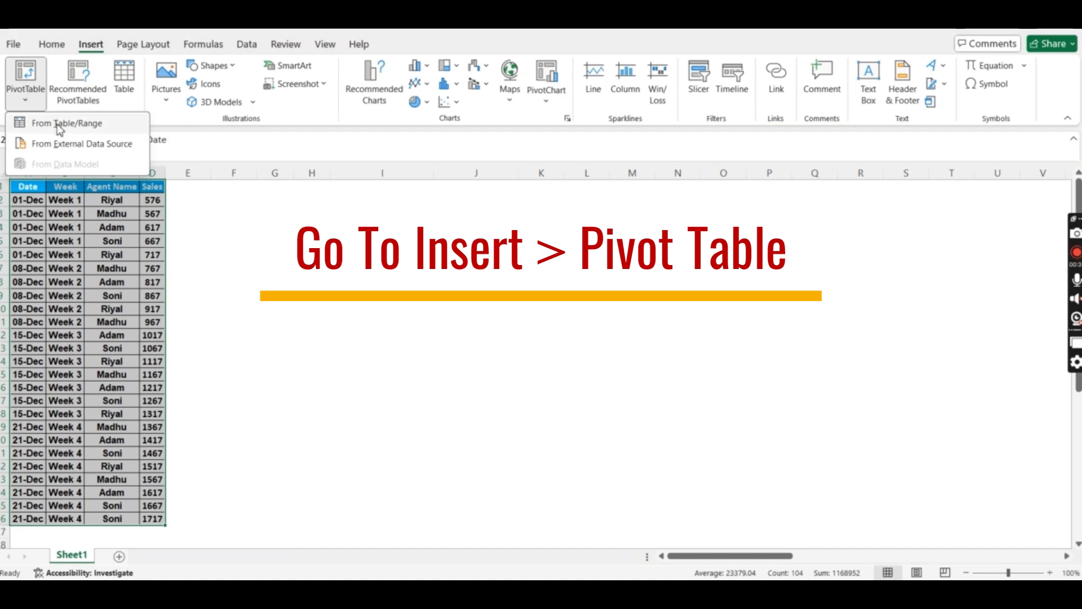
{"action": "left_click", "coordinate": [58, 125]}
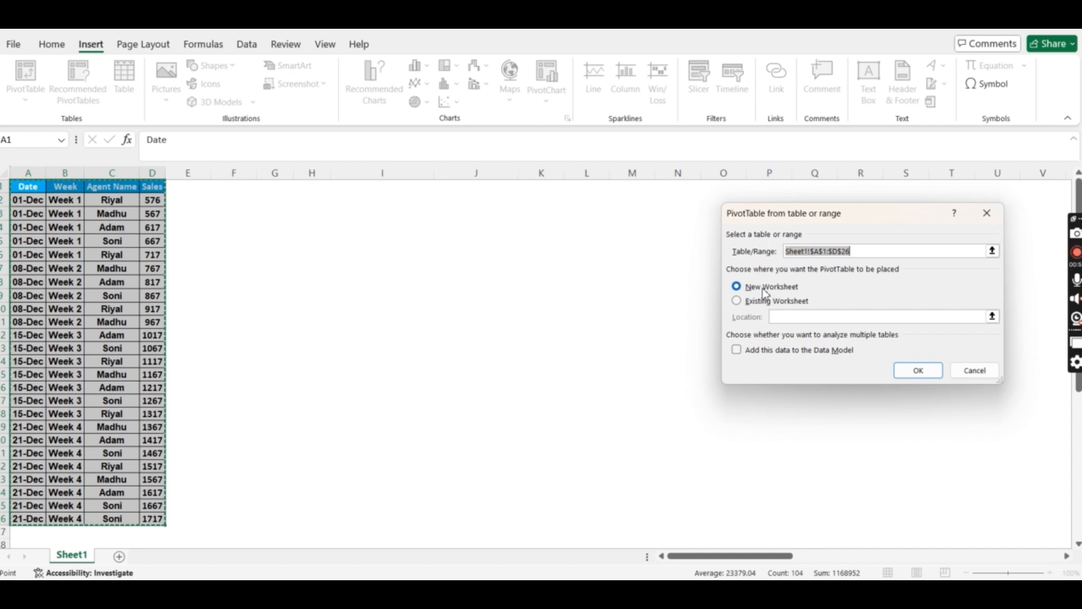
{"action": "left_click", "coordinate": [737, 301]}
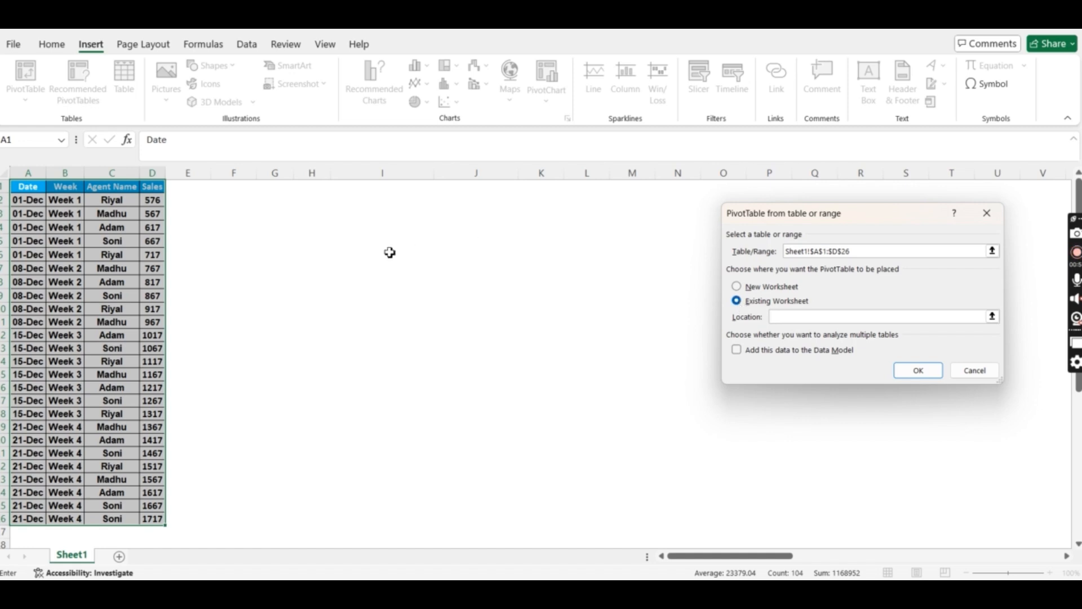
{"action": "left_click", "coordinate": [273, 204]}
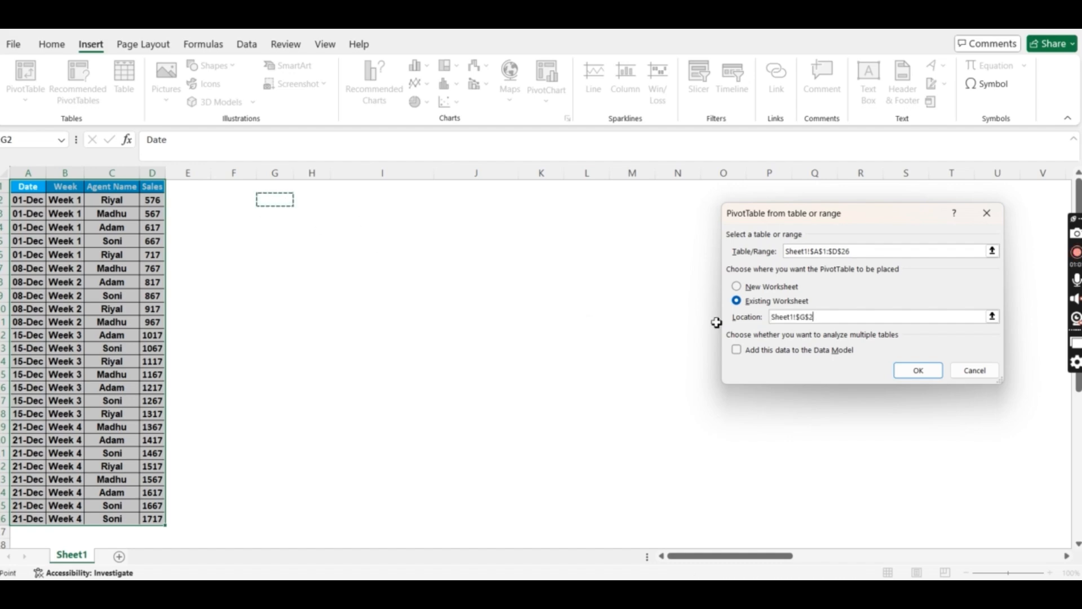
{"action": "left_click", "coordinate": [918, 369]}
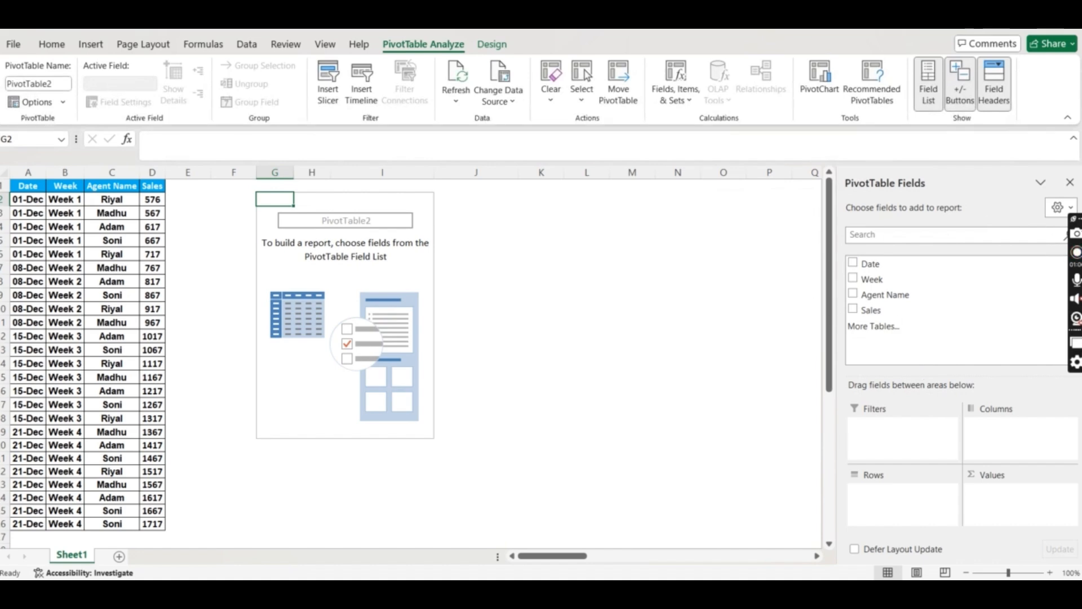
- Put Agent Name in the Rows area and Sales in the Values area
{"action": "left_click_drag", "start_coordinate": [1074, 293], "coordinate": [1074, 79]}
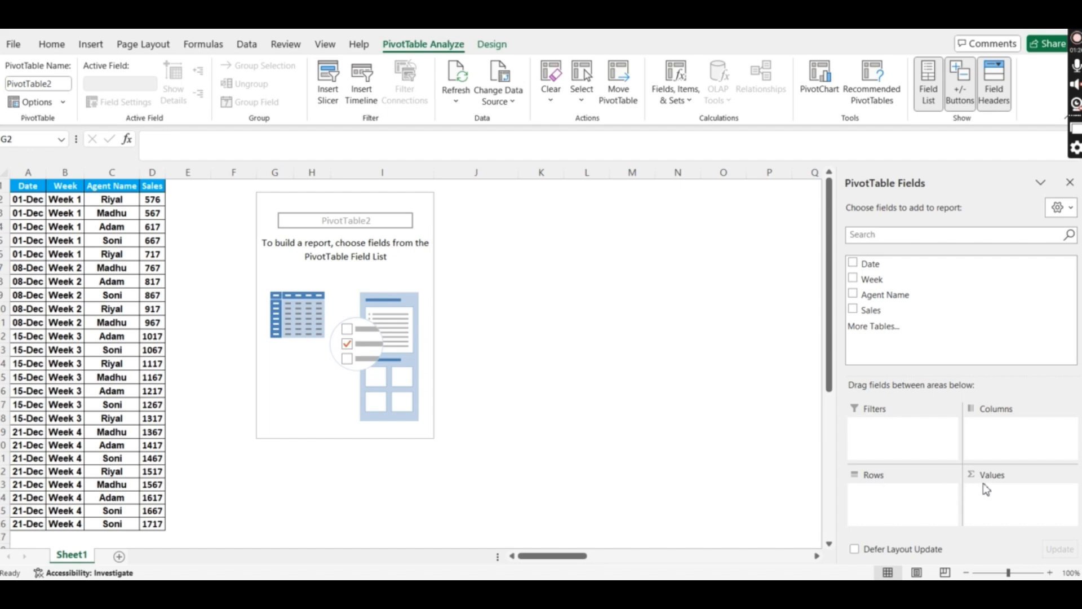
{"action": "left_click", "coordinate": [877, 312]}
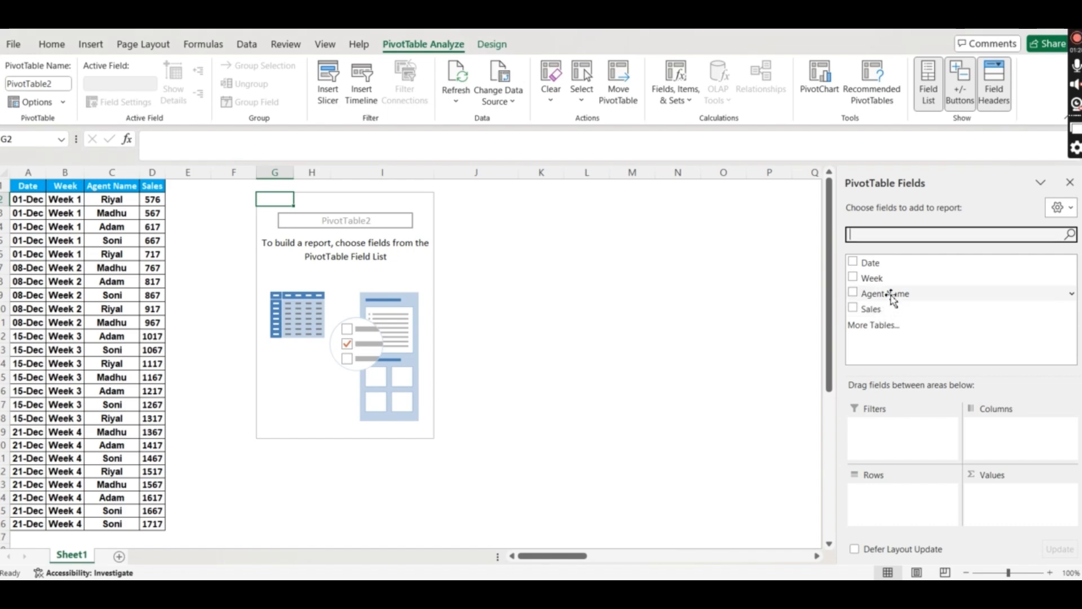
{"action": "left_click_drag", "start_coordinate": [892, 296], "coordinate": [888, 499]}
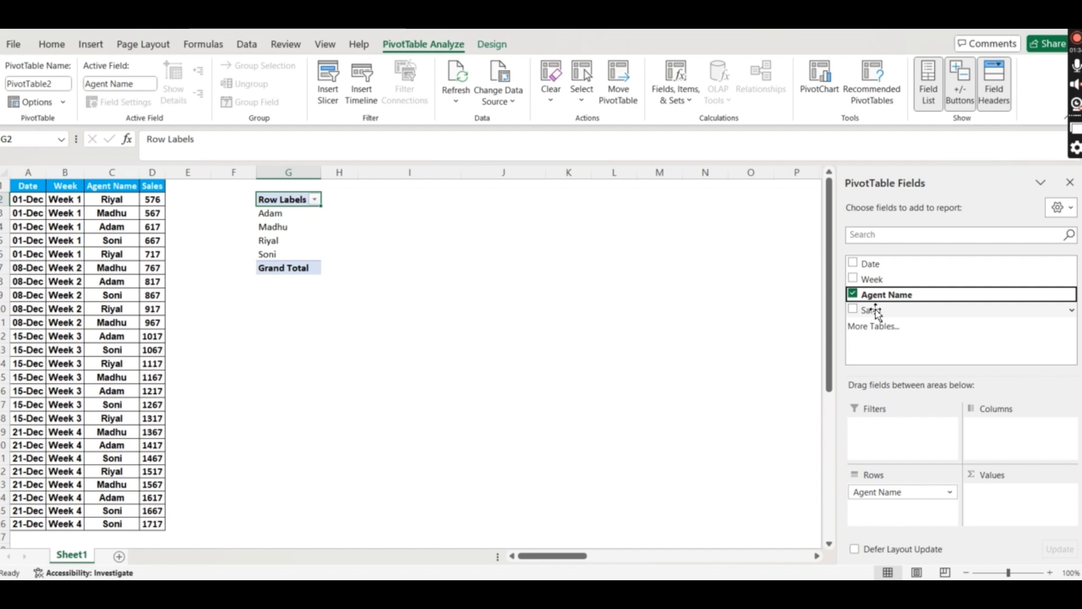
{"action": "left_click_drag", "start_coordinate": [874, 312], "coordinate": [986, 498]}
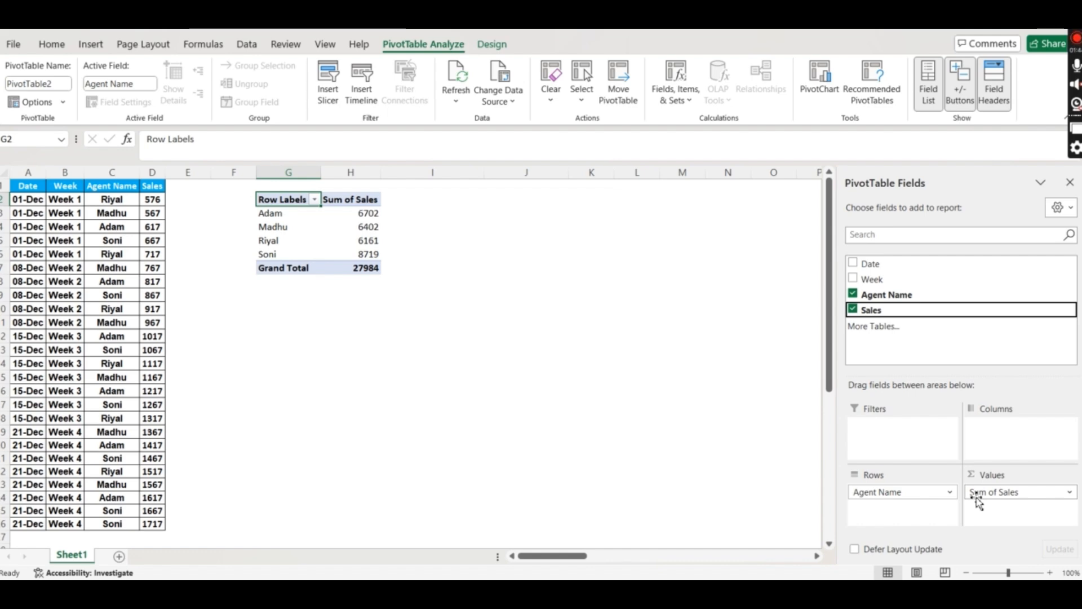
{"action": "left_click", "coordinate": [992, 498]}
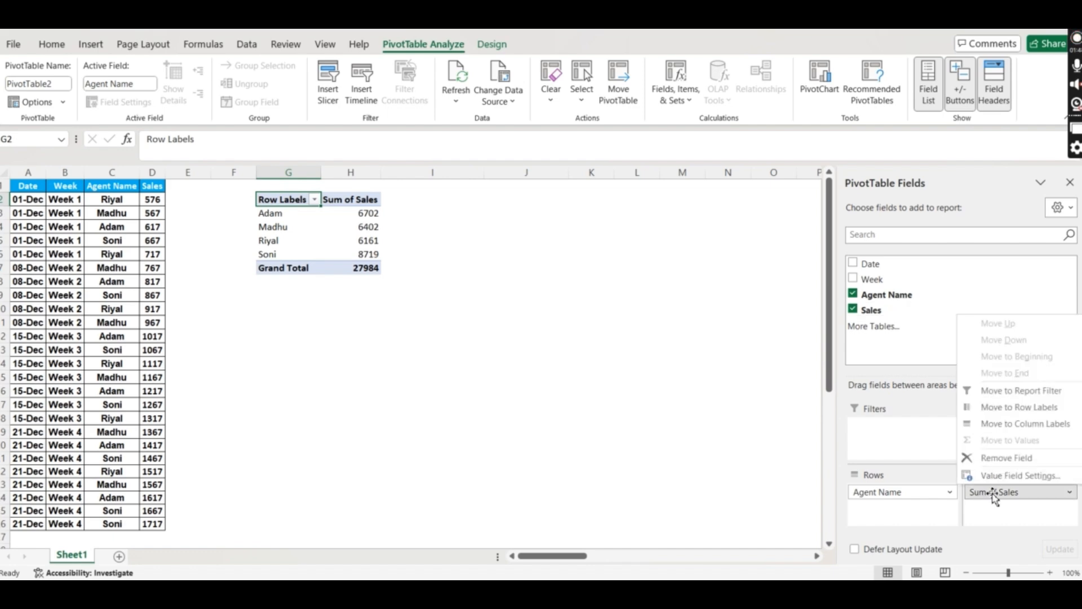
{"action": "left_click", "coordinate": [998, 476]}
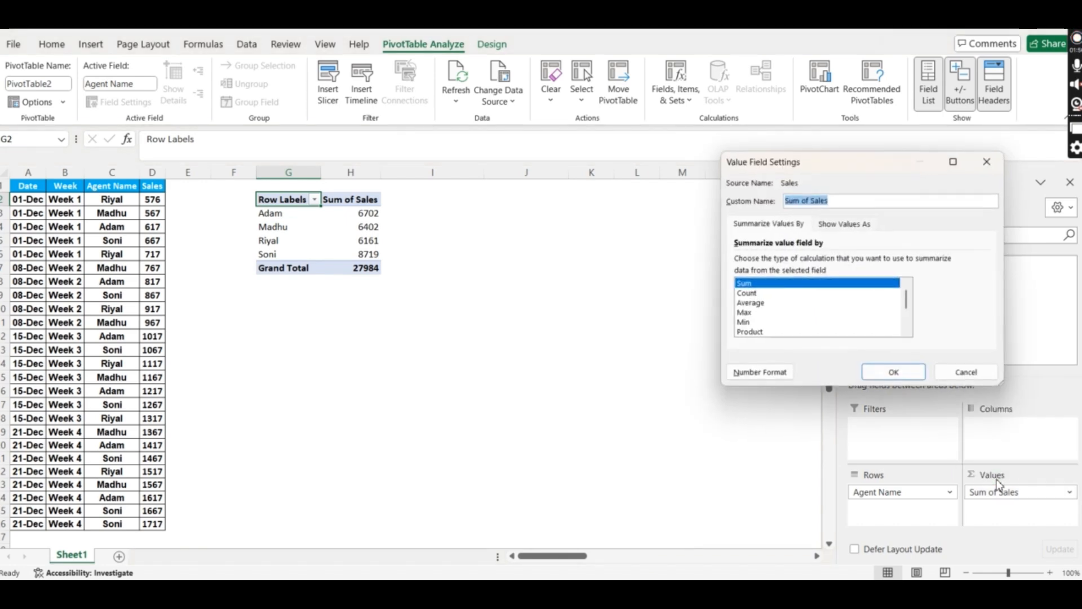
{"action": "left_click", "coordinate": [761, 304]}
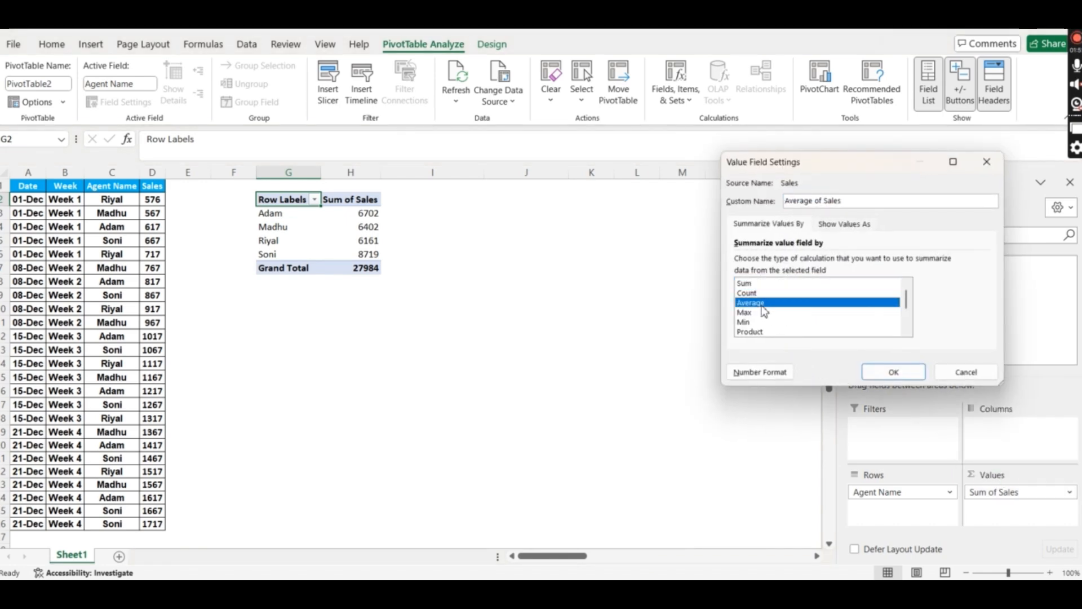
{"action": "left_click", "coordinate": [893, 371]}
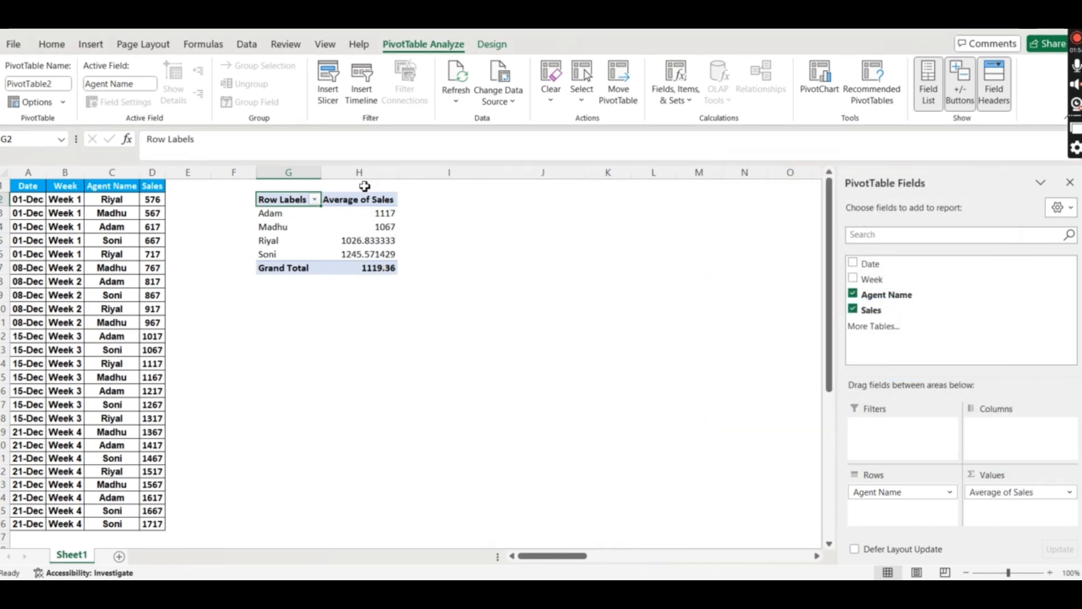
{"action": "left_click", "coordinate": [375, 212]}
{"action": "key", "text": "ctrl+shift+Down"}
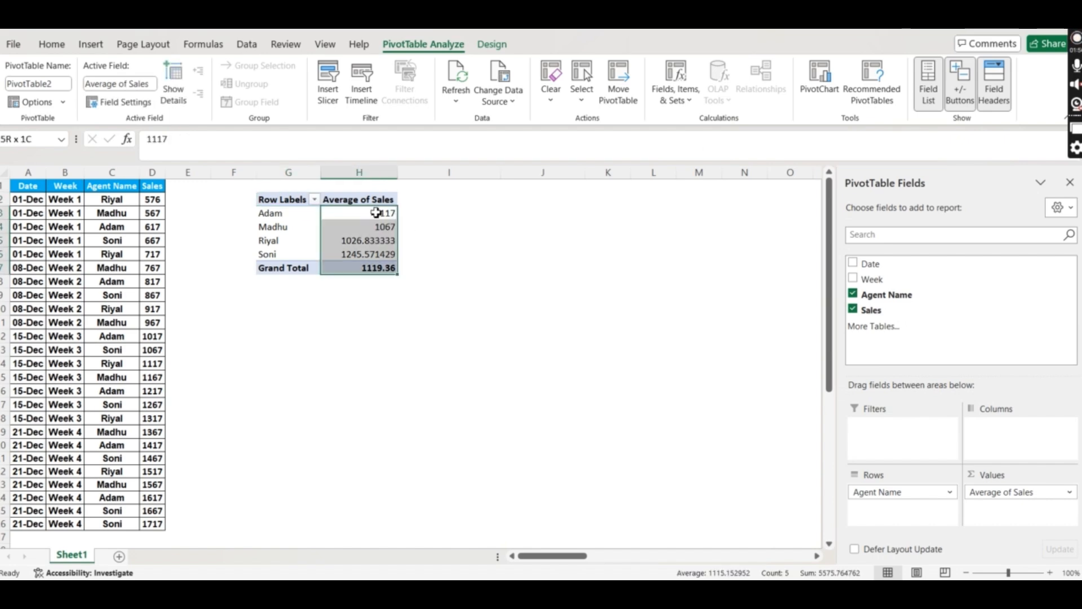
{"action": "left_click", "coordinate": [994, 494]}
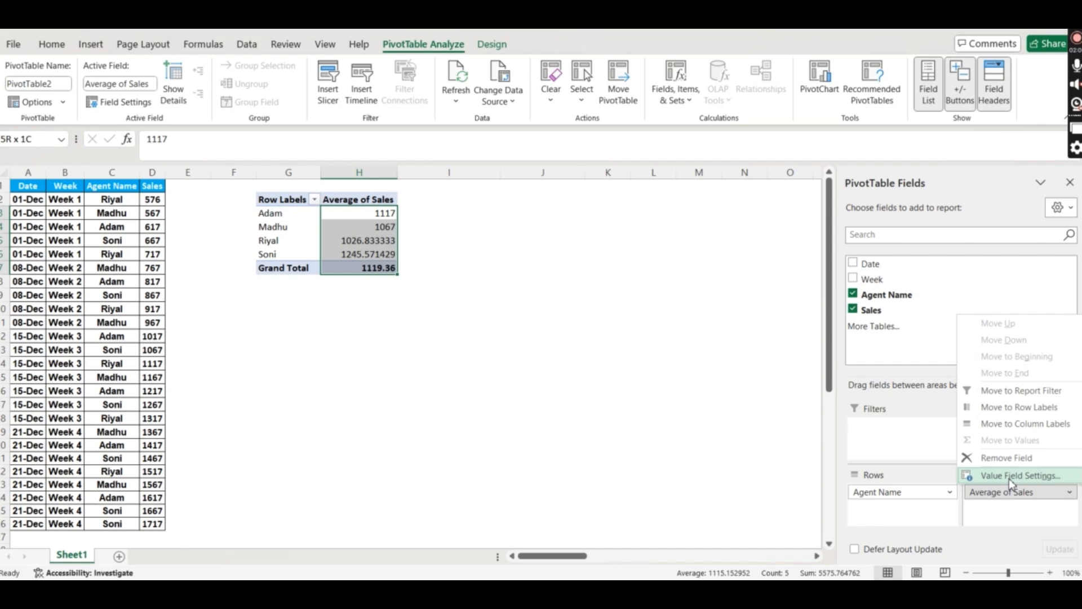
{"action": "left_click", "coordinate": [1009, 476]}
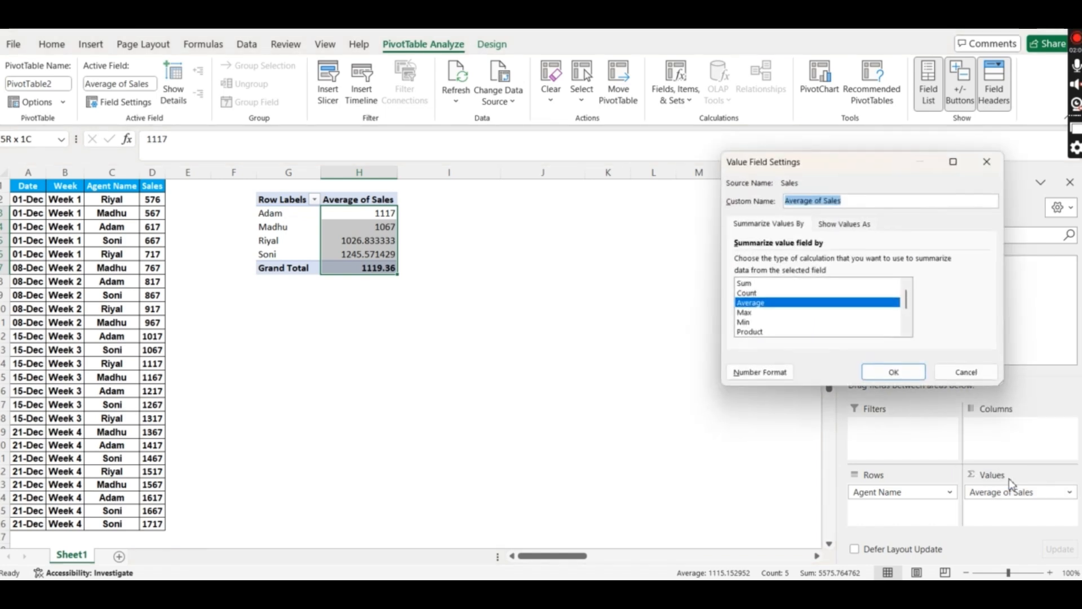
{"action": "left_click", "coordinate": [745, 283]}
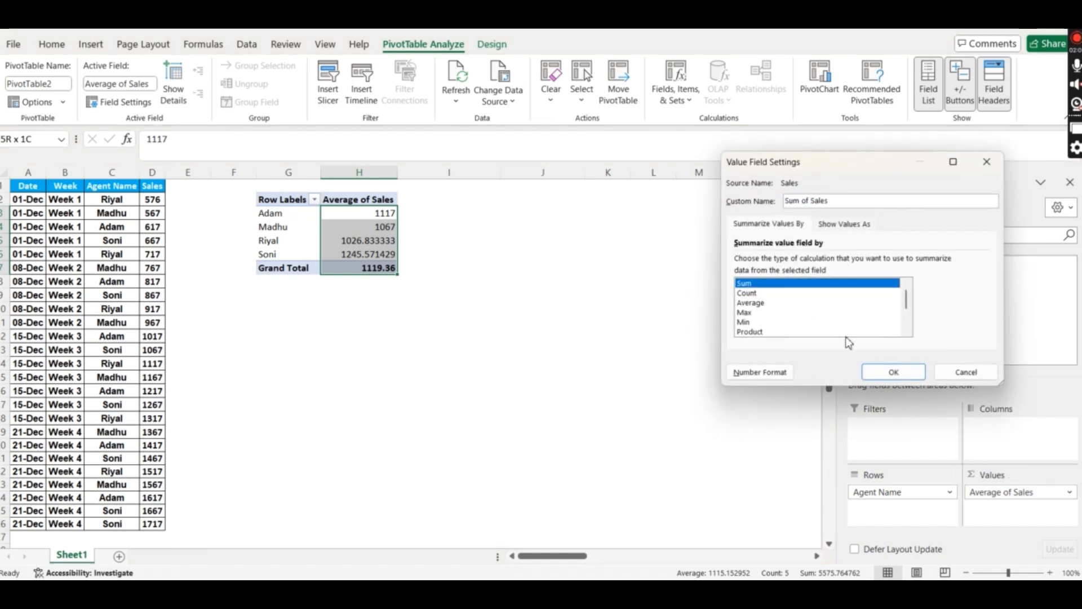
{"action": "left_click", "coordinate": [893, 372]}
{"action": "left_click", "coordinate": [338, 242]}
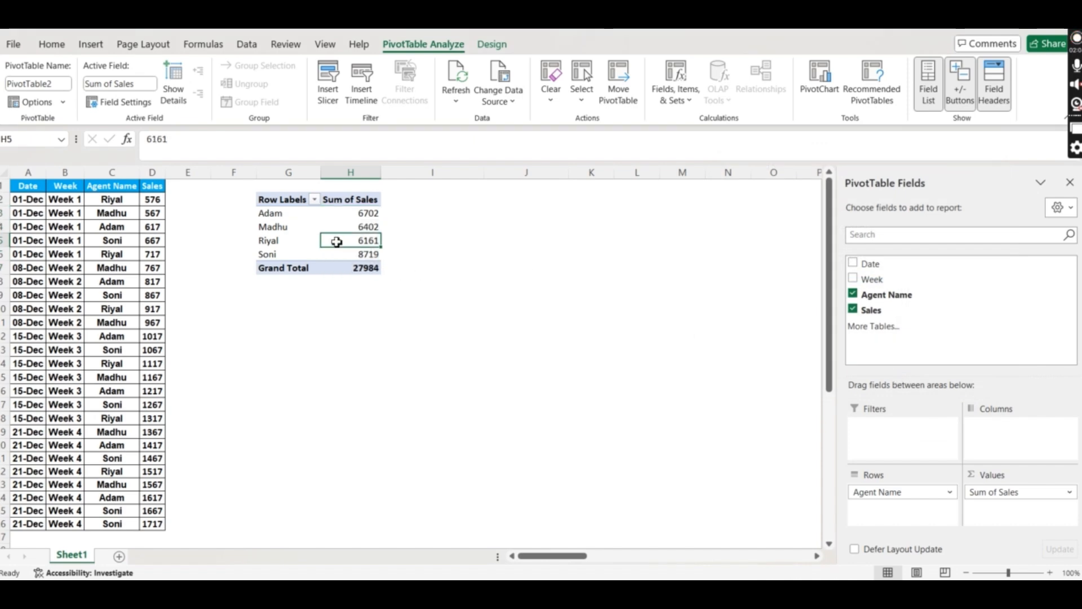
{"action": "left_click", "coordinate": [291, 229]}
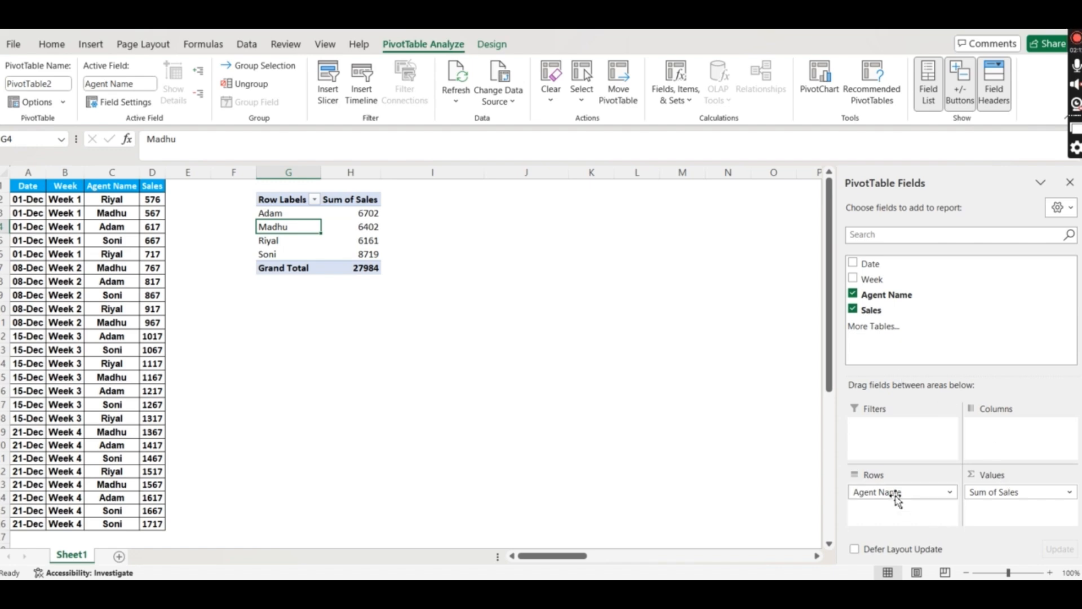
- Add Week to the Columns area and Date to the Filters area
{"action": "mouse_move", "coordinate": [895, 495]}
{"action": "left_mouse_down"}
{"action": "mouse_move", "coordinate": [970, 448]}
{"action": "mouse_move", "coordinate": [896, 493]}
{"action": "left_mouse_up"}
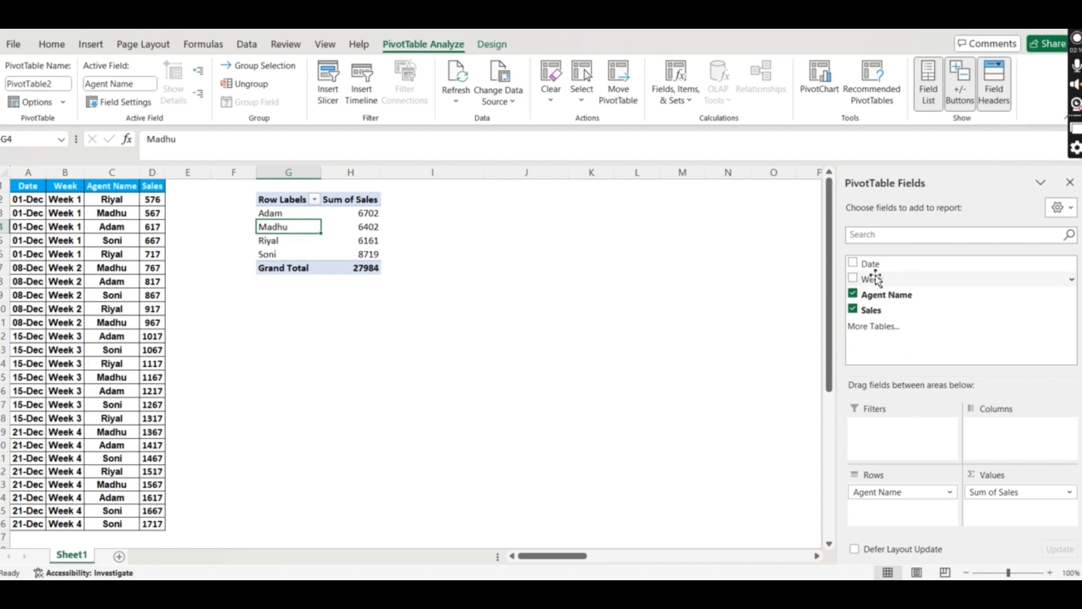
{"action": "left_click_drag", "start_coordinate": [875, 284], "coordinate": [993, 431]}
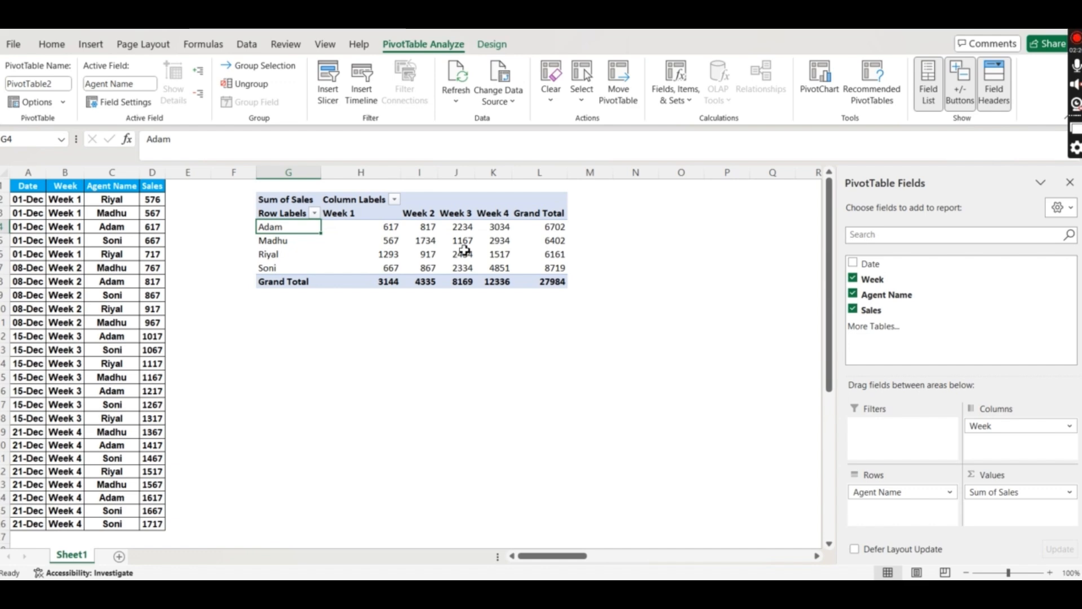
{"action": "mouse_move", "coordinate": [464, 250]}
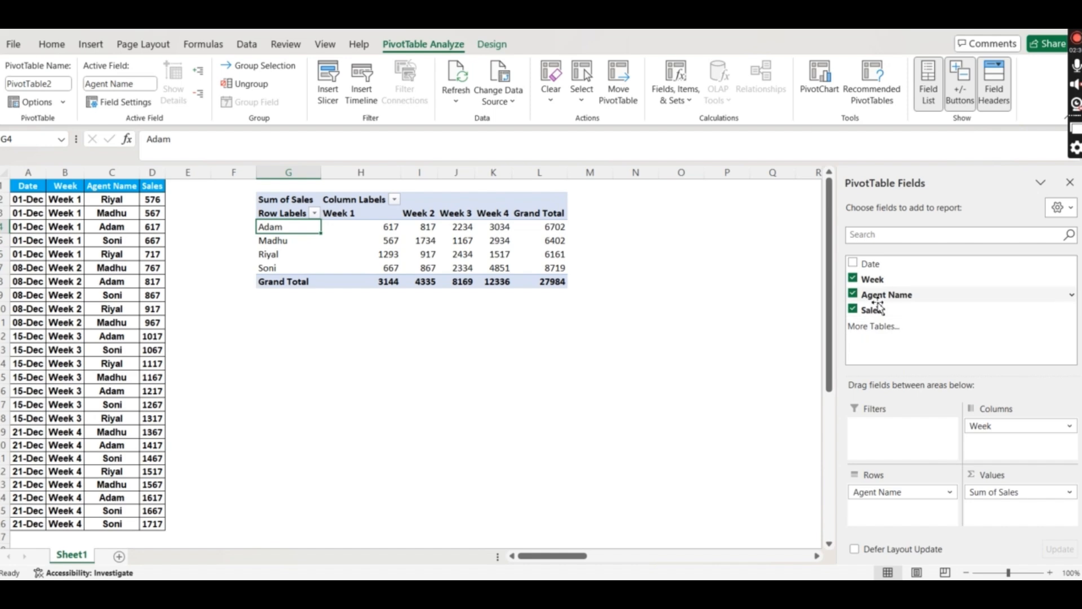
{"action": "left_click_drag", "start_coordinate": [880, 270], "coordinate": [885, 442]}
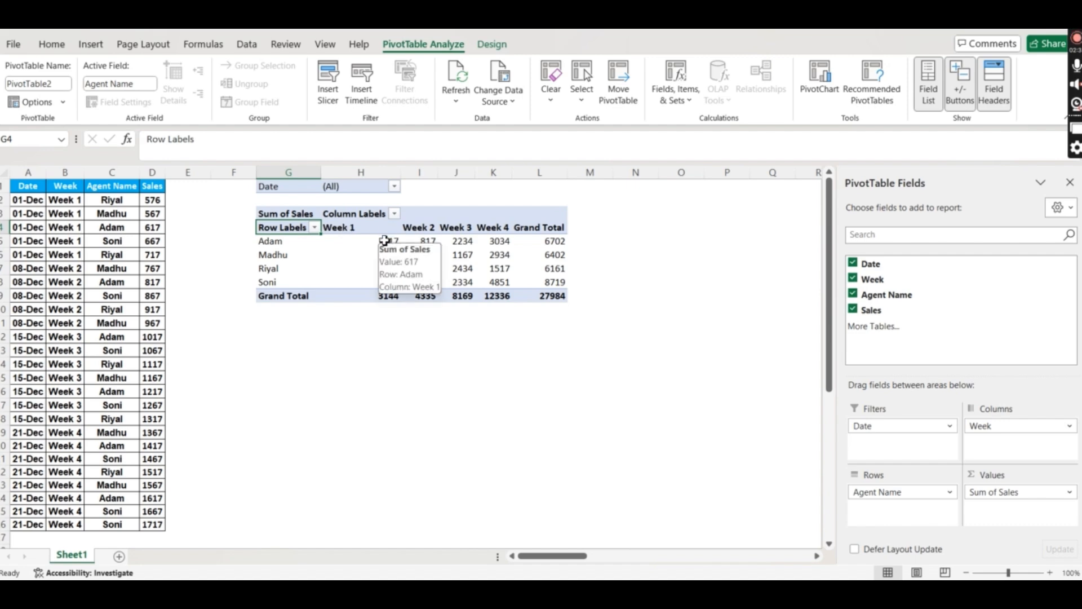
- Filter the Date field to only 01-Dec and 15-Dec using Select Multiple Items
{"action": "left_click", "coordinate": [394, 186]}
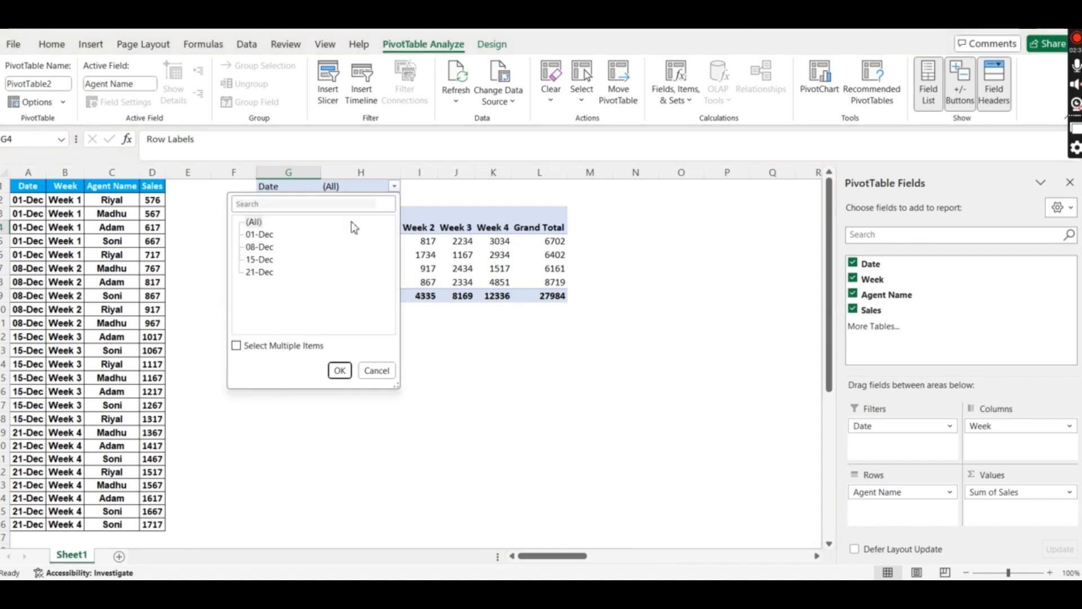
{"action": "left_click", "coordinate": [236, 345]}
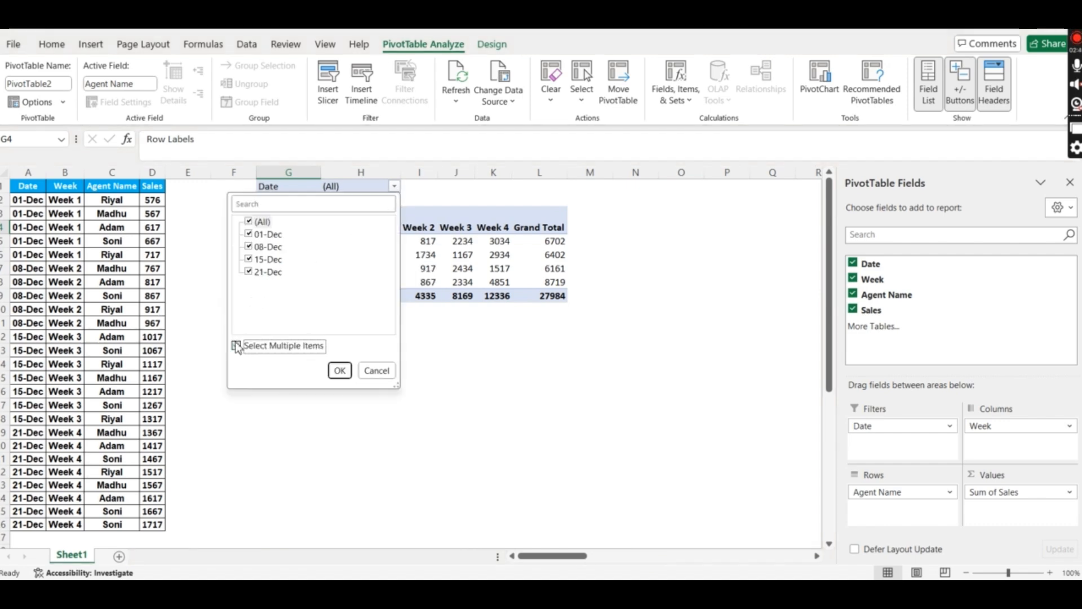
{"action": "left_click", "coordinate": [255, 223]}
{"action": "left_click", "coordinate": [249, 233]}
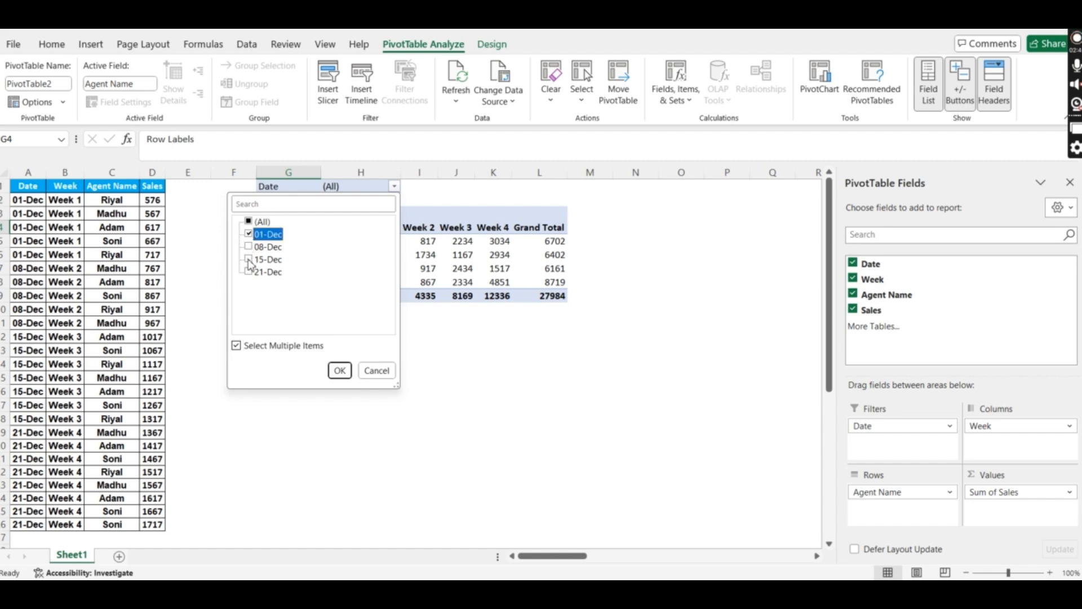
{"action": "left_click", "coordinate": [250, 260]}
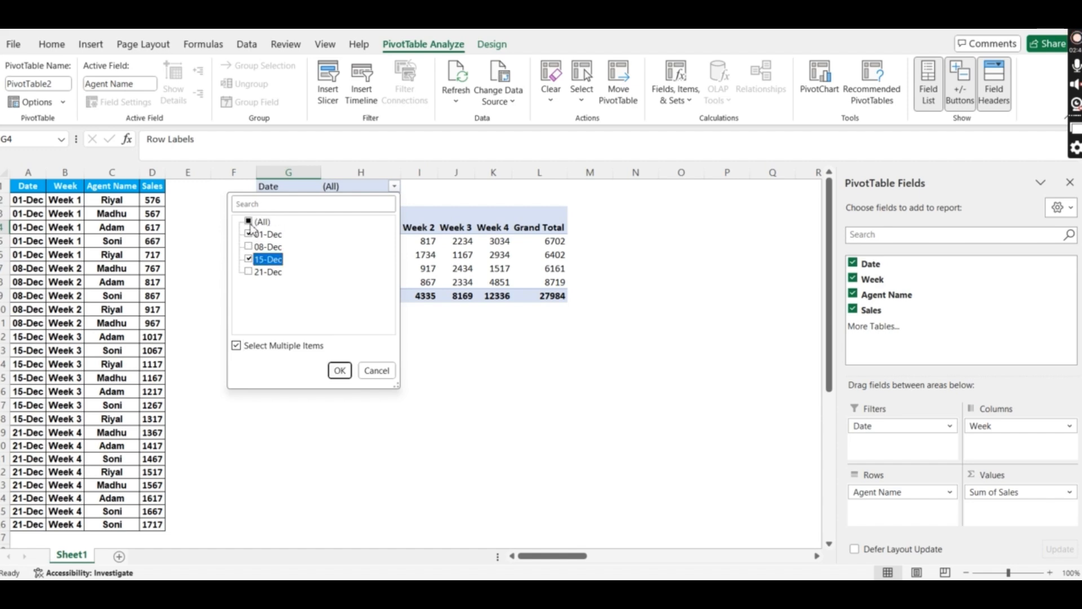
{"action": "left_click", "coordinate": [250, 222]}
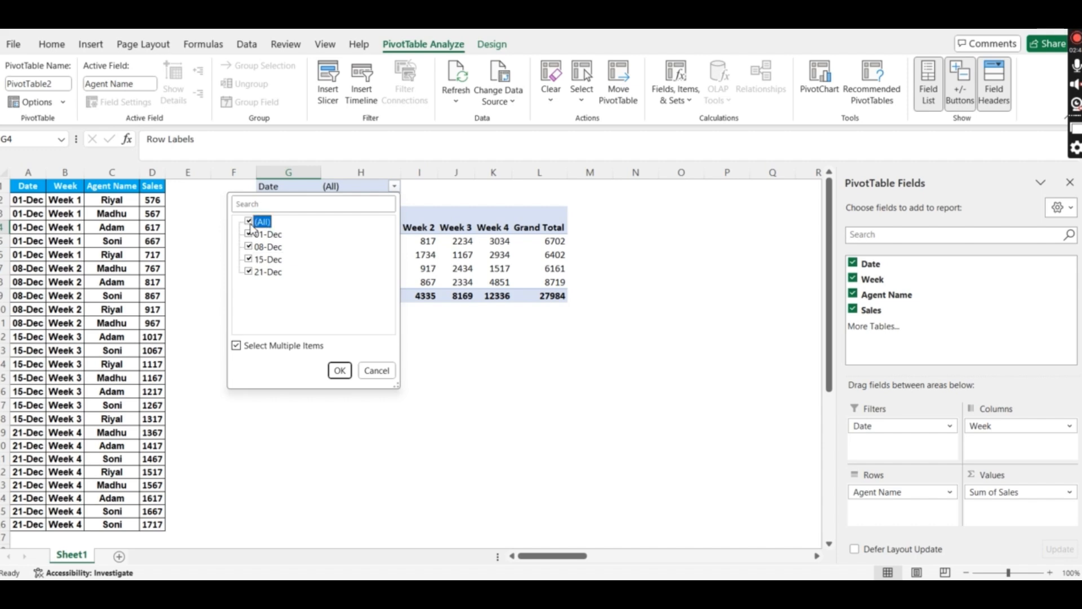
{"action": "left_click", "coordinate": [250, 221]}
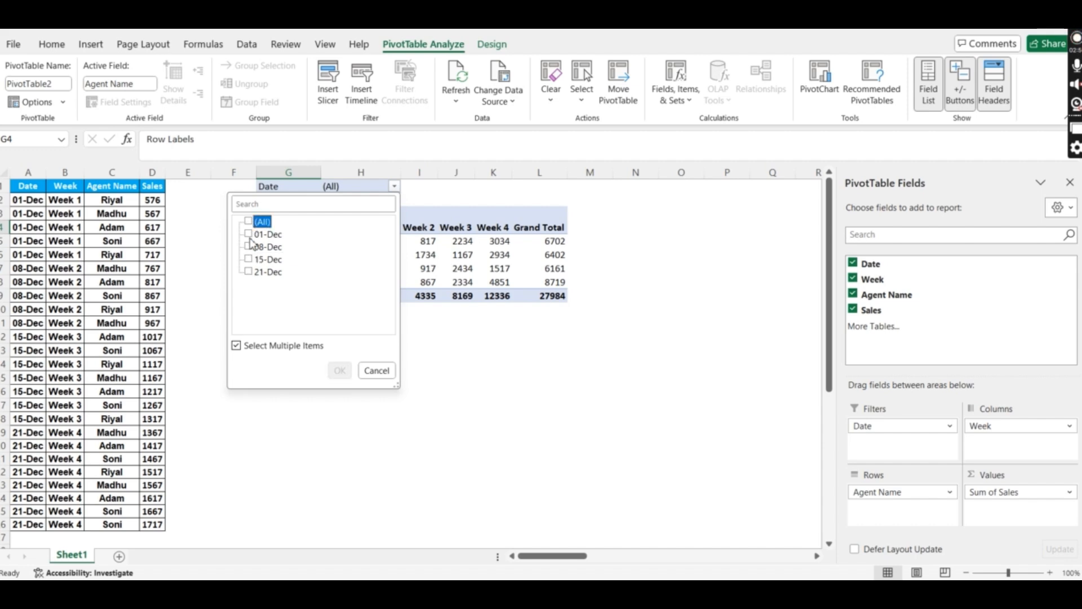
{"action": "left_click", "coordinate": [249, 234]}
{"action": "left_click", "coordinate": [249, 259]}
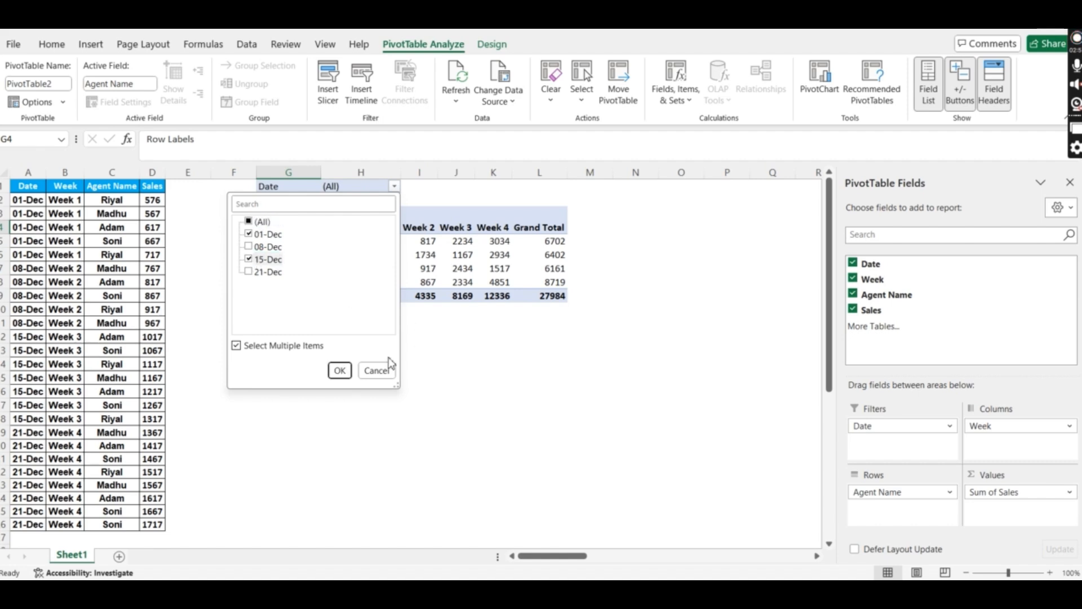
{"action": "left_click", "coordinate": [339, 370]}
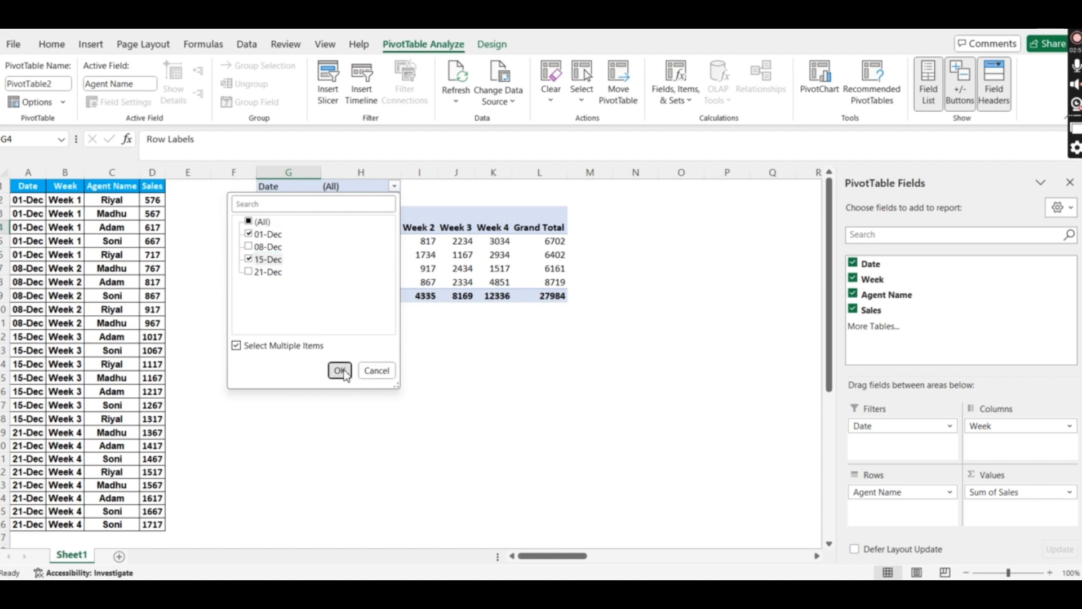
- Select the filtered pivot rows and the Week 1 column to review the results
{"action": "left_click", "coordinate": [431, 245]}
{"action": "key", "text": "Left"}
{"action": "key", "text": "Left"}
{"action": "key", "text": "ctrl+shift+Right"}
{"action": "key", "text": "ctrl+shift+Down"}
{"action": "key", "text": "Down"}
{"action": "key", "text": "Up"}
{"action": "key", "text": "Up"}
{"action": "key", "text": "Right"}
{"action": "key", "text": "ctrl+shift+Down"}
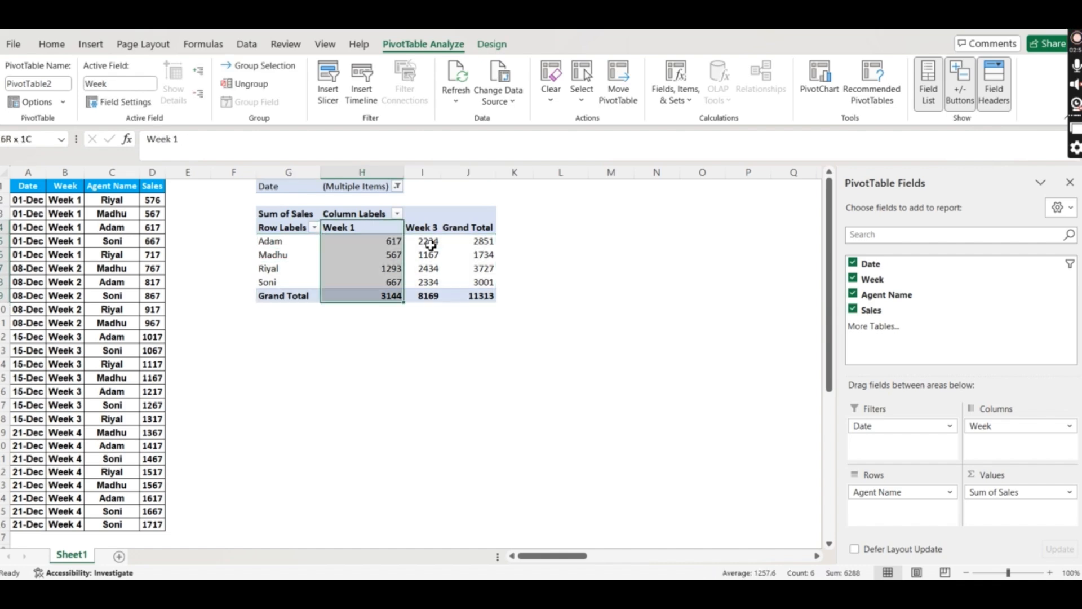
- Select the Week 3 column and the whole filtered pivot, ending on Riyal's Week 3 value 2434
{"action": "key", "text": "Down"}
{"action": "key", "text": "Up"}
{"action": "key", "text": "Right"}
{"action": "key", "text": "ctrl+shift+Down"}
{"action": "key", "text": "Down"}
{"action": "key", "text": "Up"}
{"action": "key", "text": "ctrl+shift+Down"}
{"action": "key", "text": "Left"}
{"action": "key", "text": "Left"}
{"action": "key", "text": "Down"}
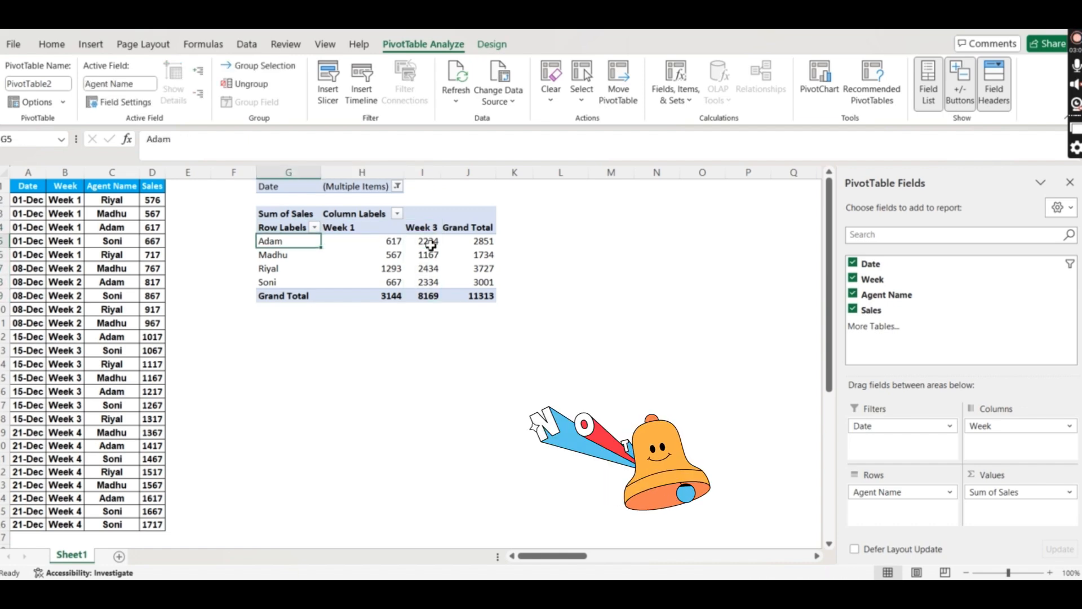
{"action": "key", "text": "Up"}
{"action": "key", "text": "ctrl+shift+Down"}
{"action": "key", "text": "ctrl+shift+Right"}
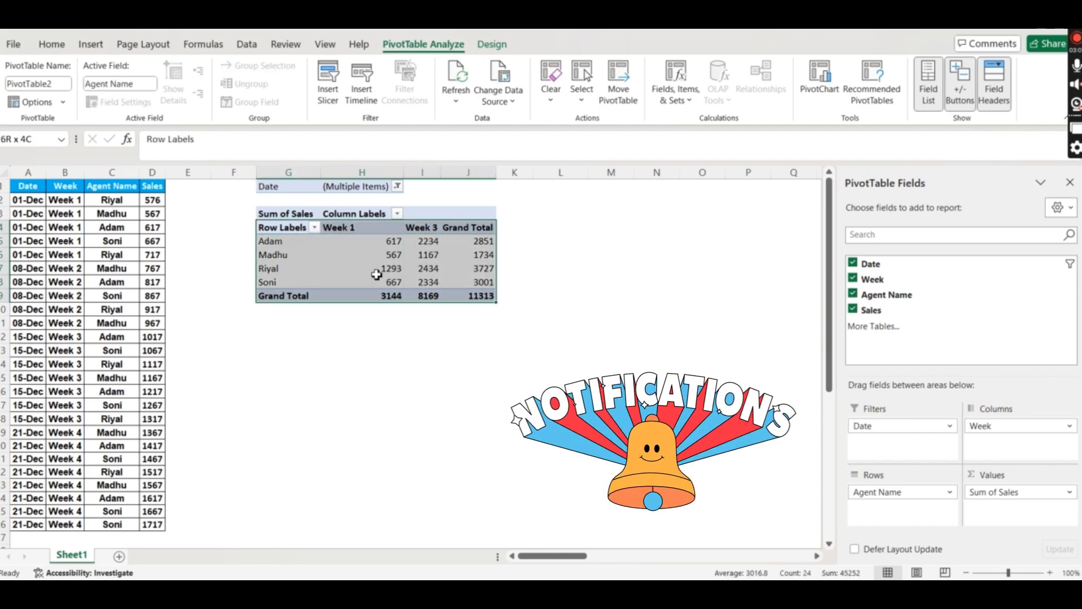
{"action": "left_click", "coordinate": [438, 269]}
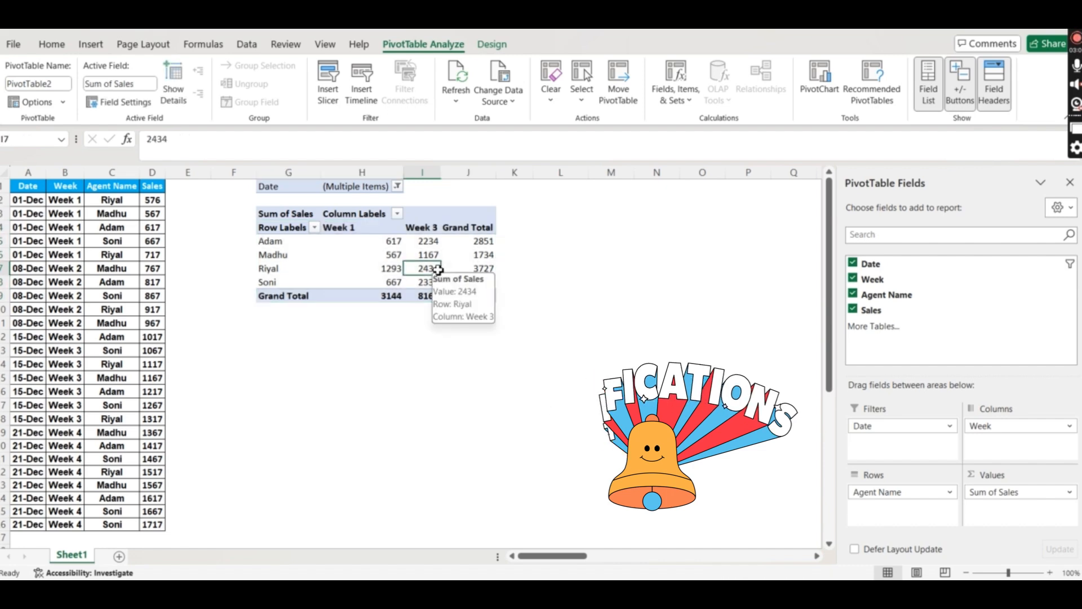
- Move Week into Rows under Agent Name and reset the Date filter to all dates
{"action": "left_click_drag", "start_coordinate": [990, 430], "coordinate": [886, 510]}
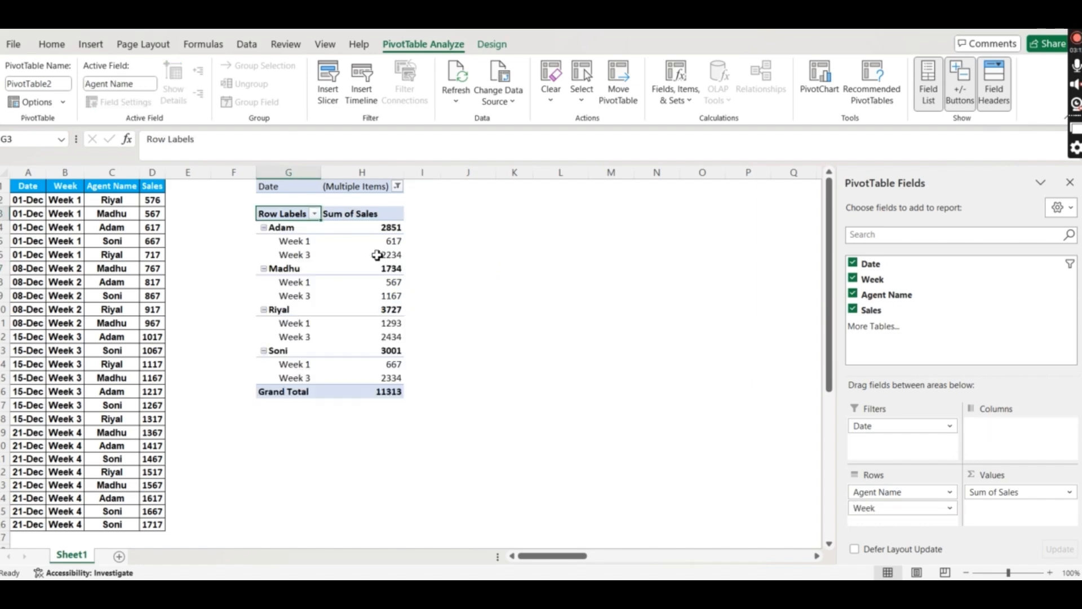
{"action": "left_click", "coordinate": [398, 187]}
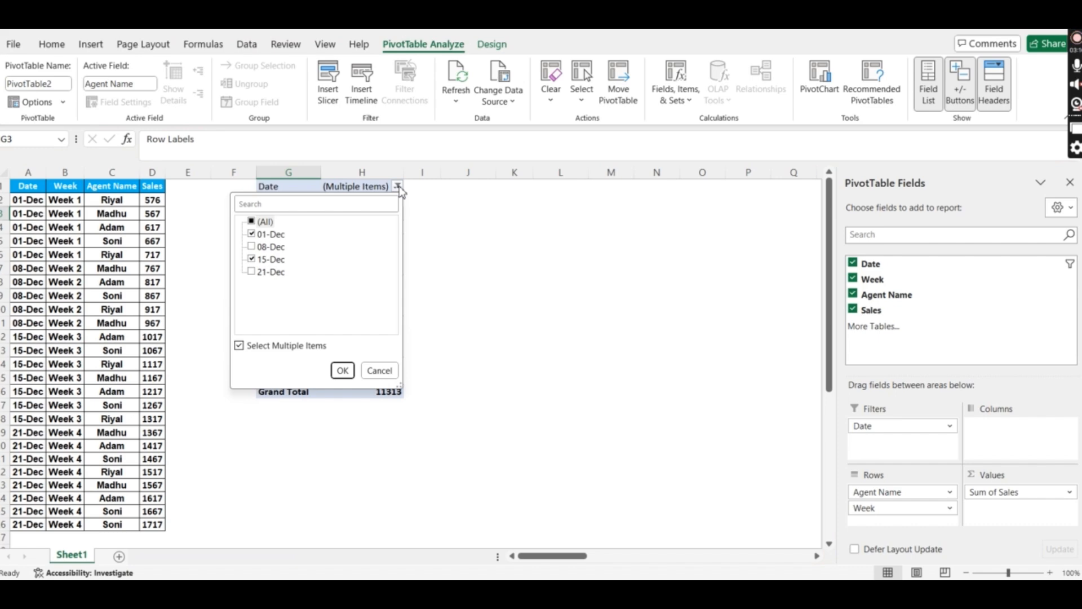
{"action": "left_click", "coordinate": [252, 222]}
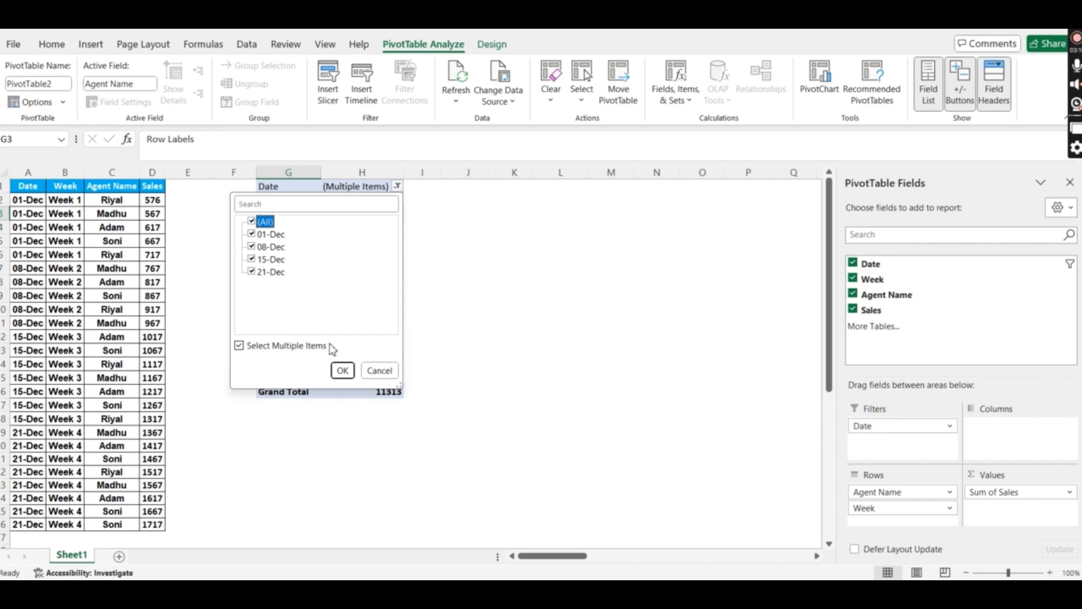
{"action": "left_click", "coordinate": [343, 370]}
- Step through the Week 1–4 rows under each agent, starting from Adam's Week 1
{"action": "left_click", "coordinate": [310, 246]}
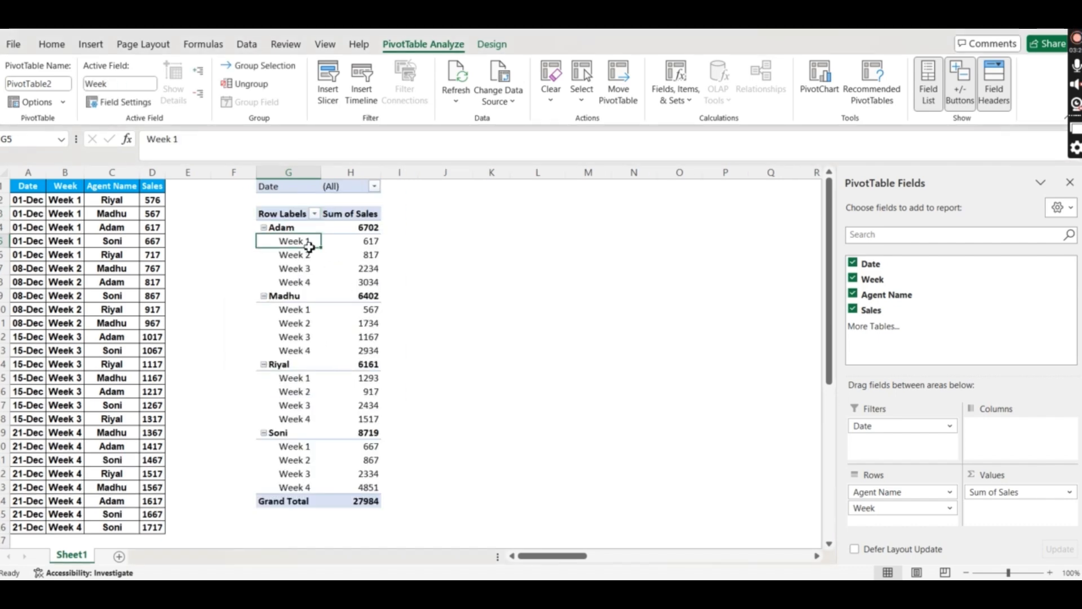
{"action": "key", "text": "Down"}
{"action": "key", "text": "Down"}
{"action": "key", "text": "Down"}
{"action": "key", "text": "Down"}
{"action": "key", "text": "Down"}
{"action": "key", "text": "Down"}
{"action": "key", "text": "Down"}
{"action": "key", "text": "Down"}
{"action": "key", "text": "Down"}
{"action": "key", "text": "Down"}
{"action": "key", "text": "Down"}
{"action": "key", "text": "Down"}
{"action": "key", "text": "Down"}
{"action": "key", "text": "Down"}
{"action": "key", "text": "Down"}
{"action": "key", "text": "shift+Down"}
{"action": "key", "text": "shift+Down"}
{"action": "key", "text": "shift+Down"}
{"action": "key", "text": "shift+Down"}
{"action": "key", "text": "shift+Down"}
{"action": "key", "text": "shift+Down"}
{"action": "key", "text": "shift+Down"}
{"action": "key", "text": "shift+Down"}
{"action": "key", "text": "shift+Down"}
{"action": "key", "text": "shift+Down"}
{"action": "key", "text": "shift+Down"}
{"action": "key", "text": "shift+Down"}
{"action": "key", "text": "shift+Down"}
{"action": "key", "text": "shift+Down"}
{"action": "key", "text": "shift+Down"}
{"action": "key", "text": "shift+Down"}
{"action": "key", "text": "shift+Down"}
{"action": "key", "text": "shift+Down"}
{"action": "key", "text": "shift+Down"}
{"action": "key", "text": "shift+Down"}
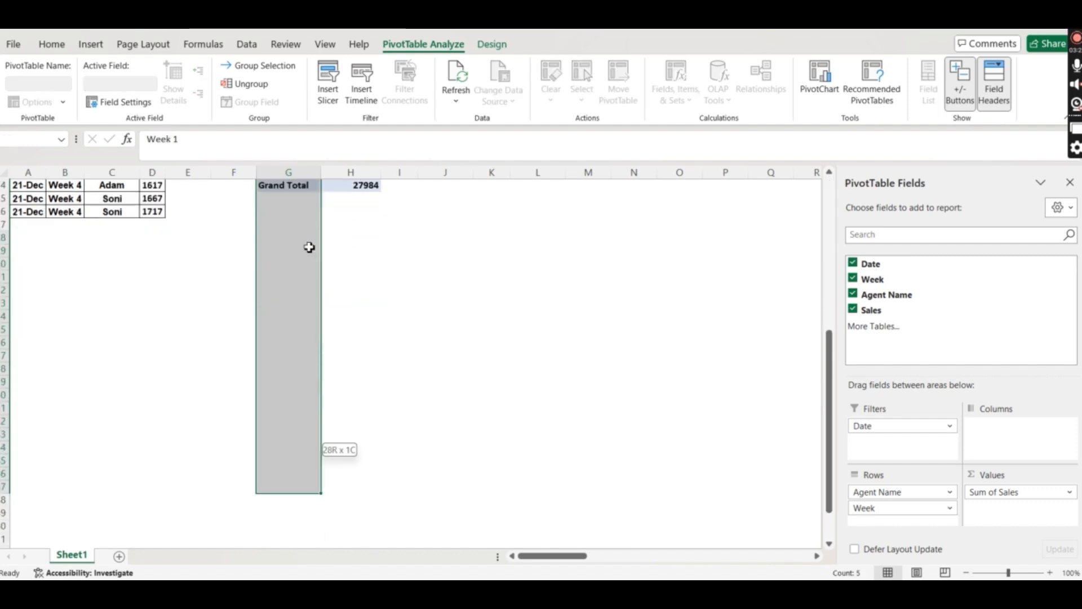
{"action": "key", "text": "ctrl+Up"}
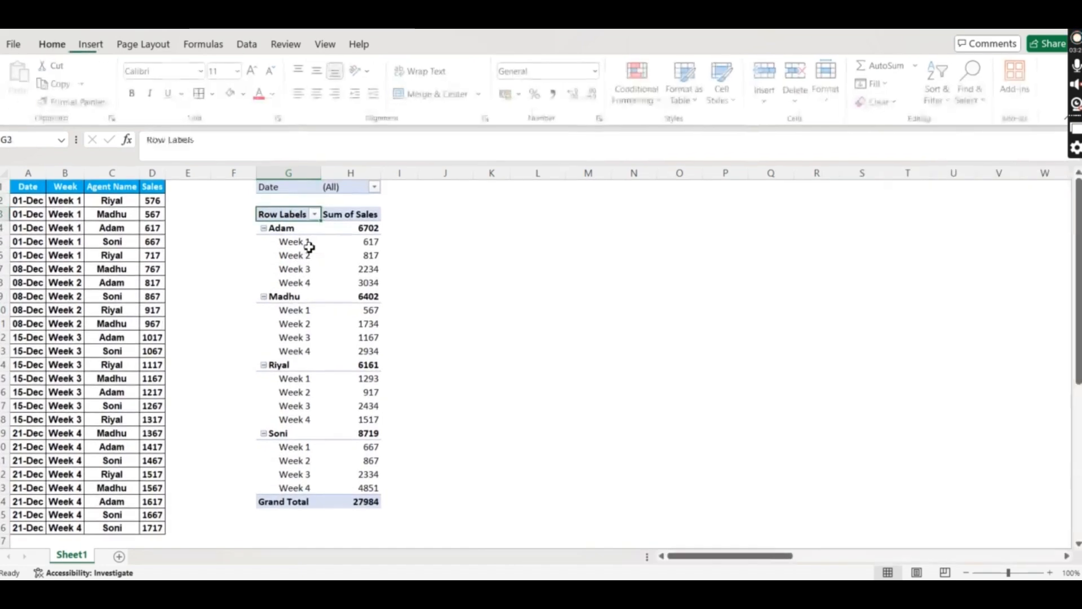
{"action": "left_click", "coordinate": [309, 246]}
{"action": "left_click", "coordinate": [309, 252]}
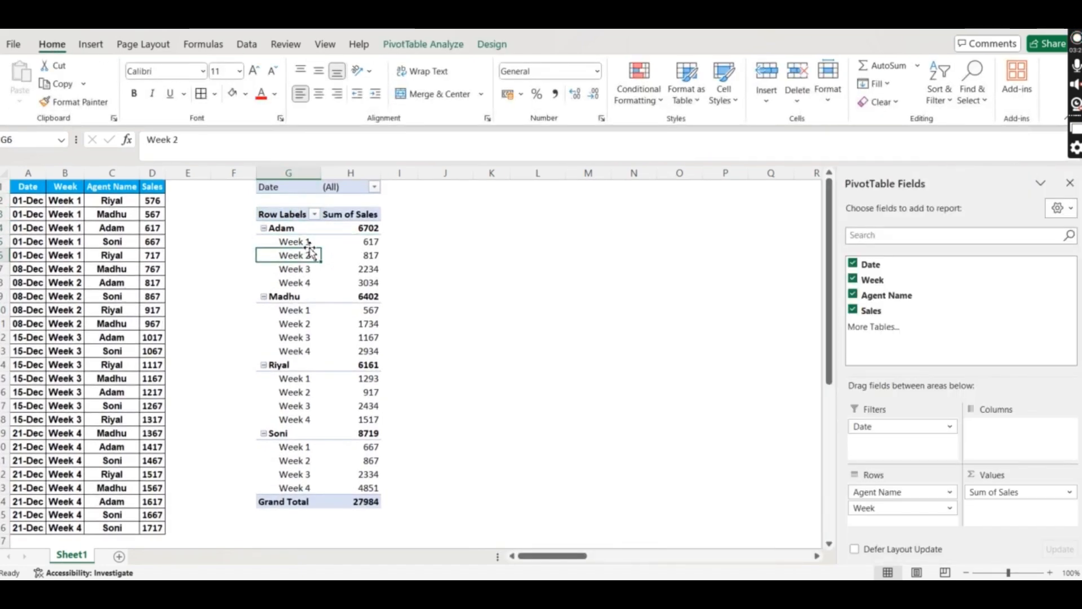
{"action": "left_click_drag", "start_coordinate": [892, 495], "coordinate": [995, 442]}
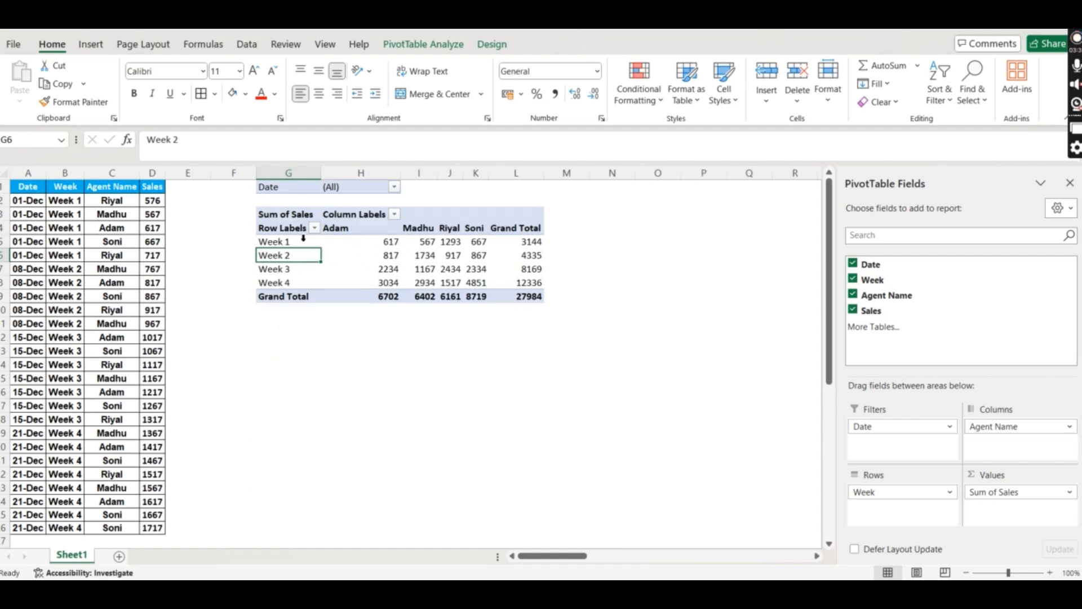
{"action": "left_click", "coordinate": [431, 255]}
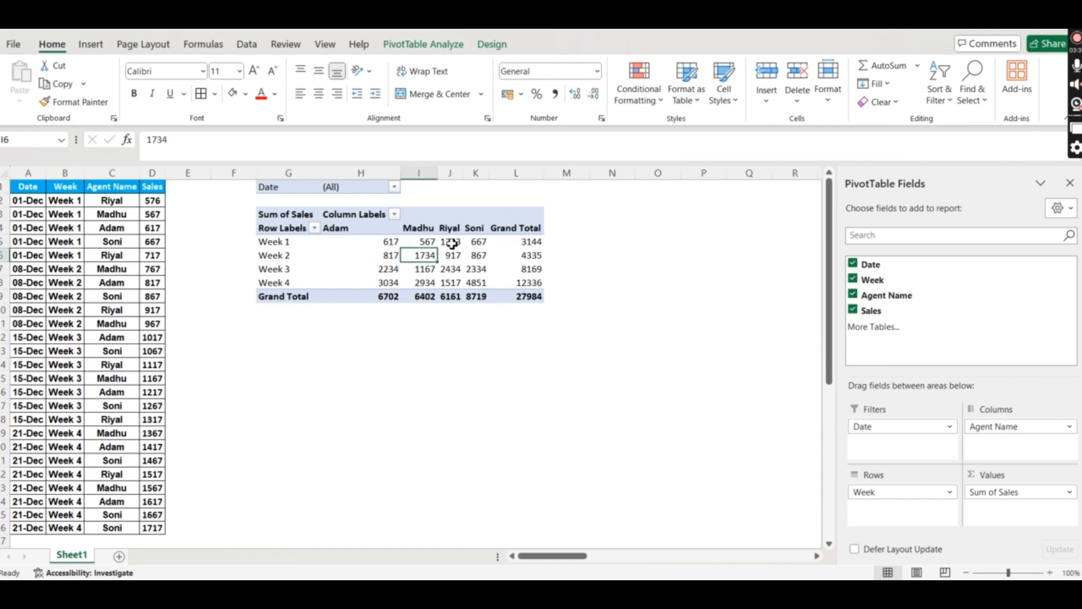
{"action": "mouse_move", "coordinate": [452, 243]}
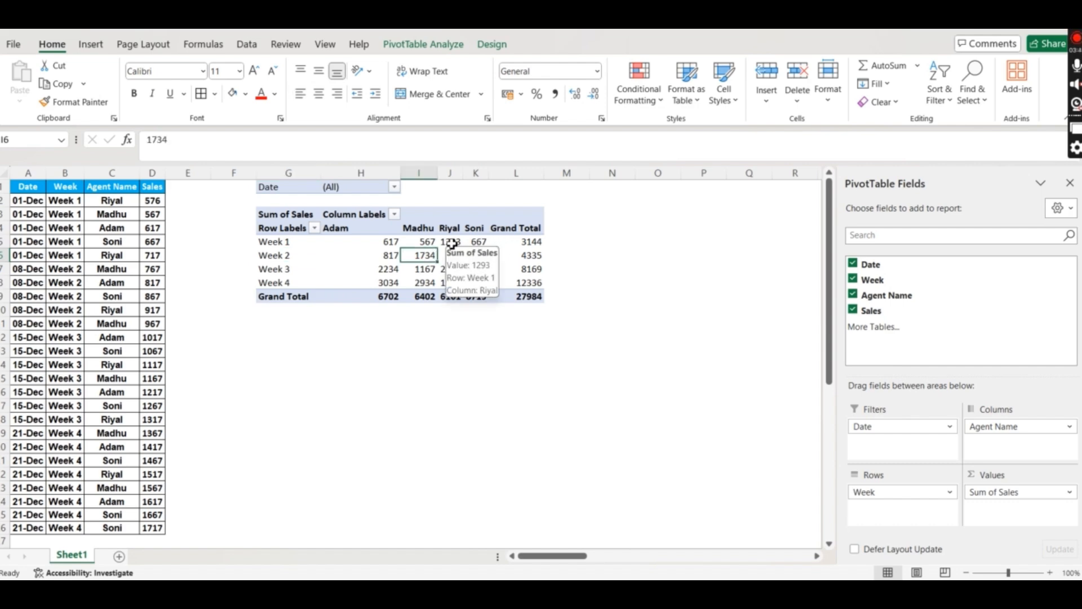
- Move Agent Name from Columns into Rows beneath Week
{"action": "left_click_drag", "start_coordinate": [999, 428], "coordinate": [892, 508]}
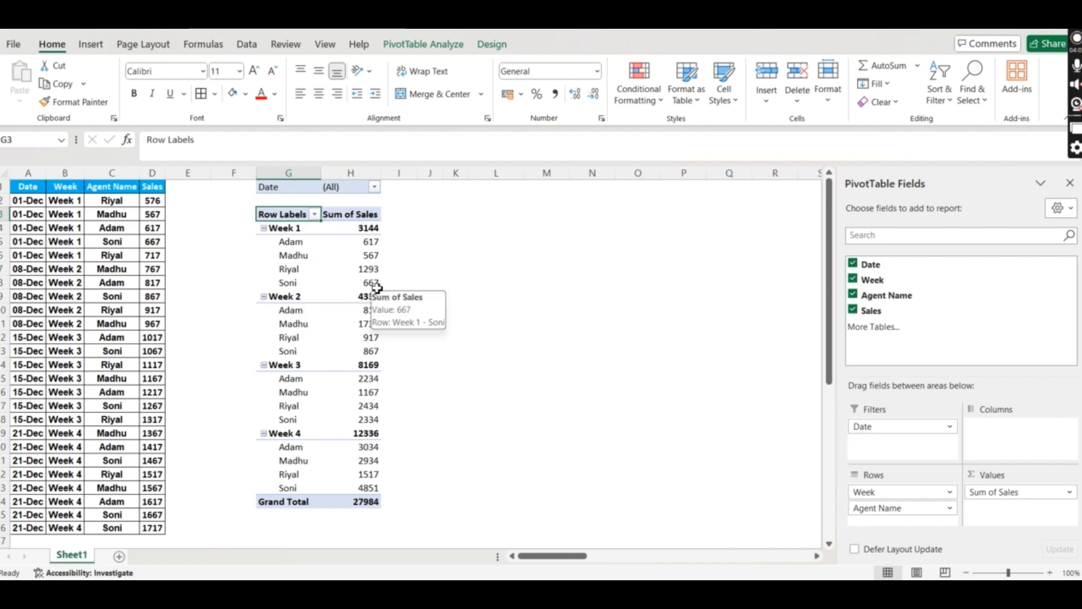
{"action": "left_click", "coordinate": [492, 45]}
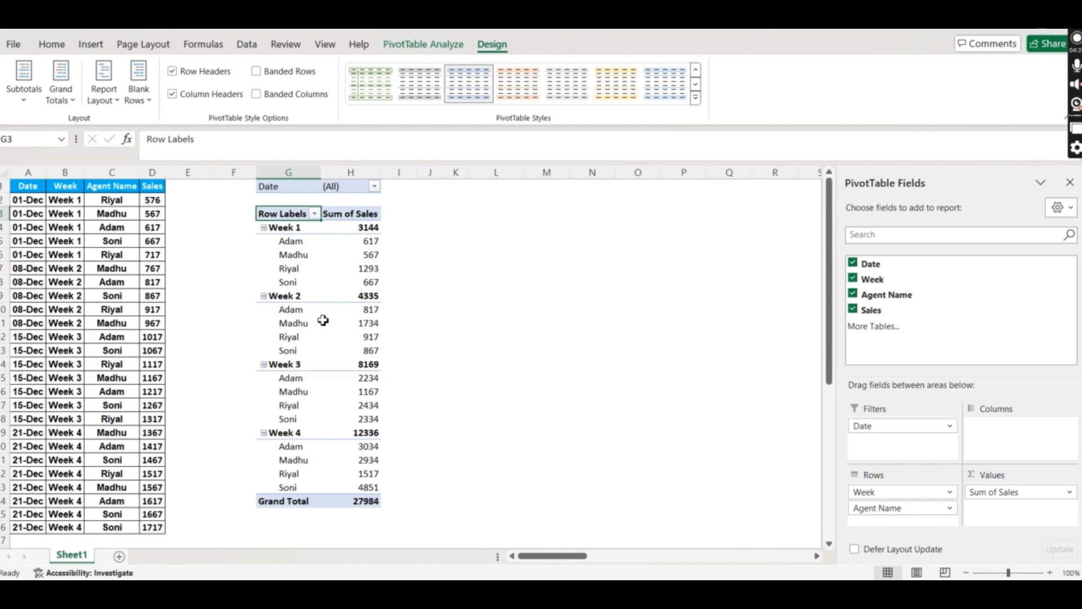
- Turn on Classic PivotTable layout in the Display settings of PivotTable Options
{"action": "right_click", "coordinate": [318, 366]}
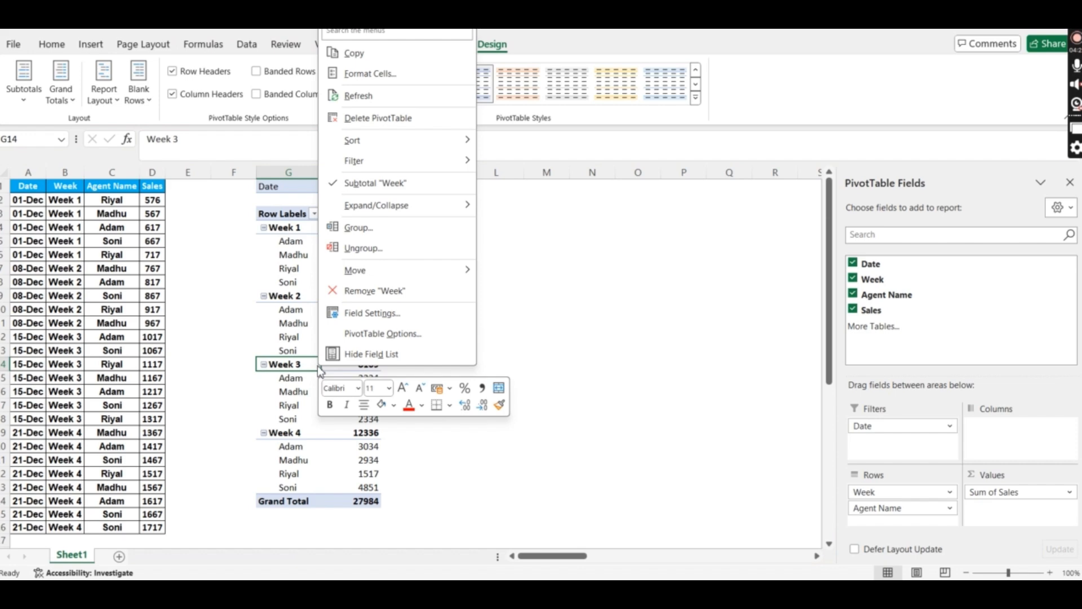
{"action": "left_click", "coordinate": [388, 338]}
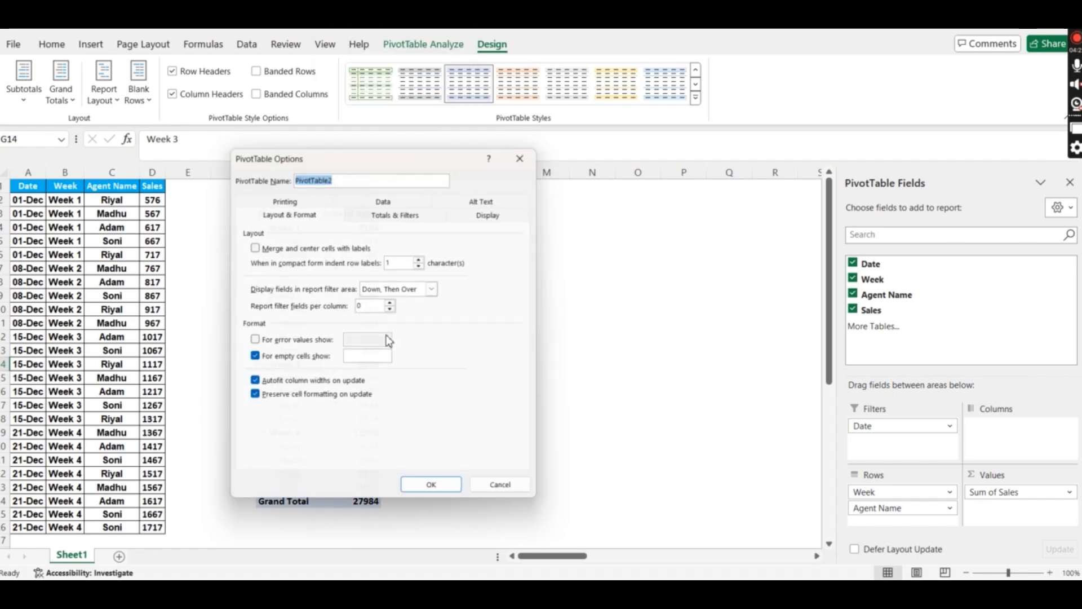
{"action": "left_click", "coordinate": [496, 211]}
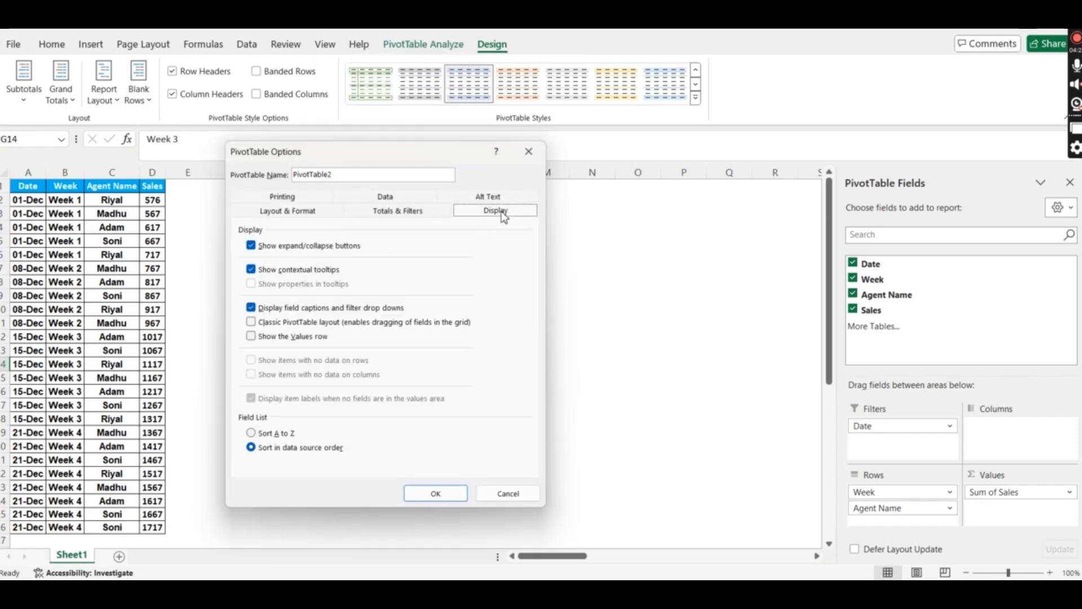
{"action": "left_click", "coordinate": [251, 322]}
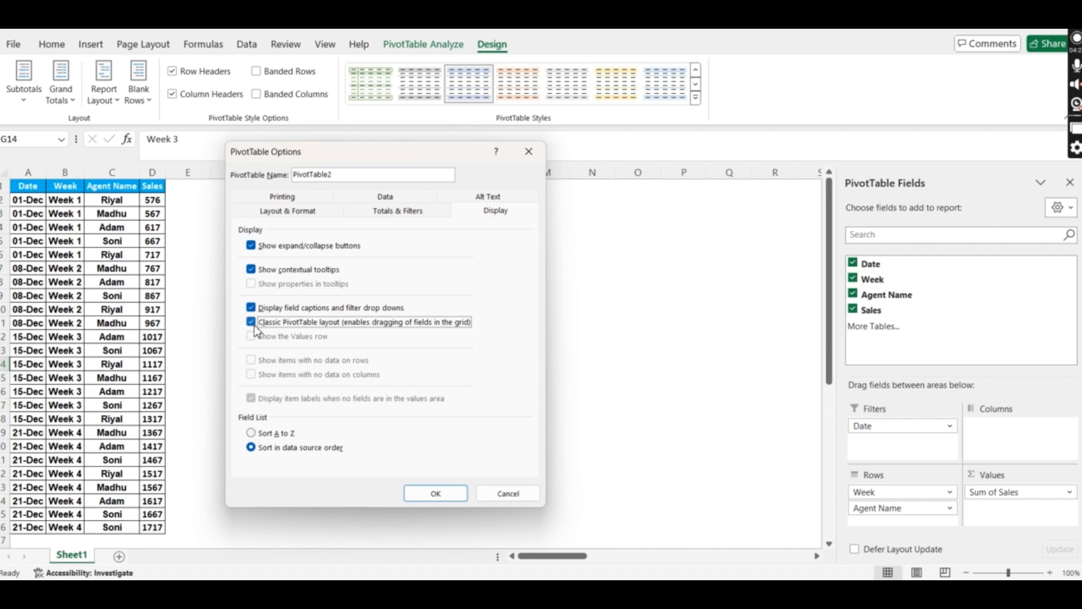
{"action": "left_click", "coordinate": [435, 494]}
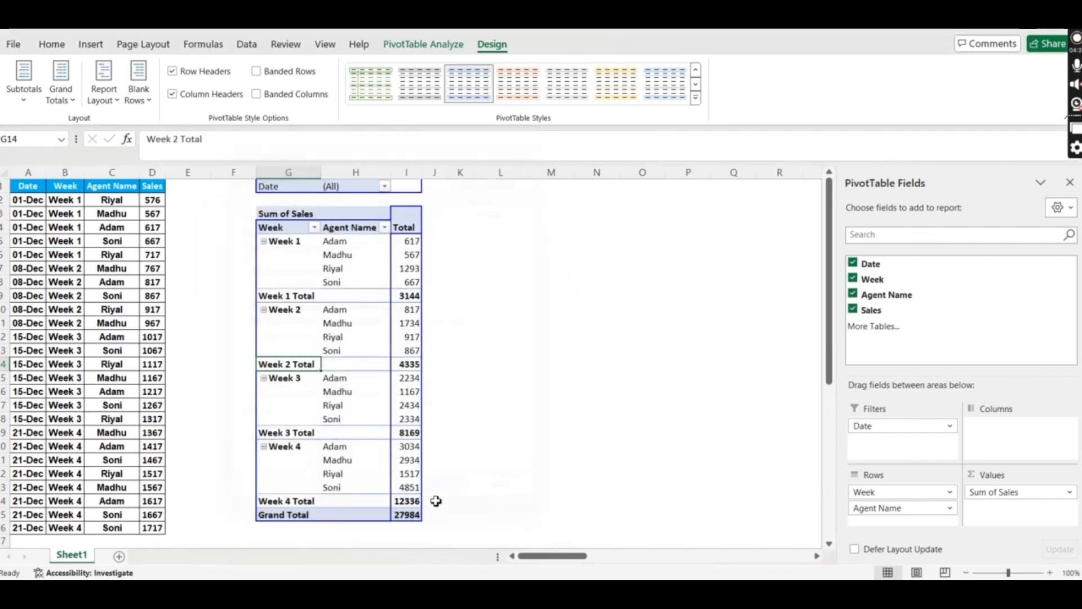
- Highlight the Week 1 and Week 2 Total rows in the classic-layout pivot
{"action": "left_click", "coordinate": [347, 311]}
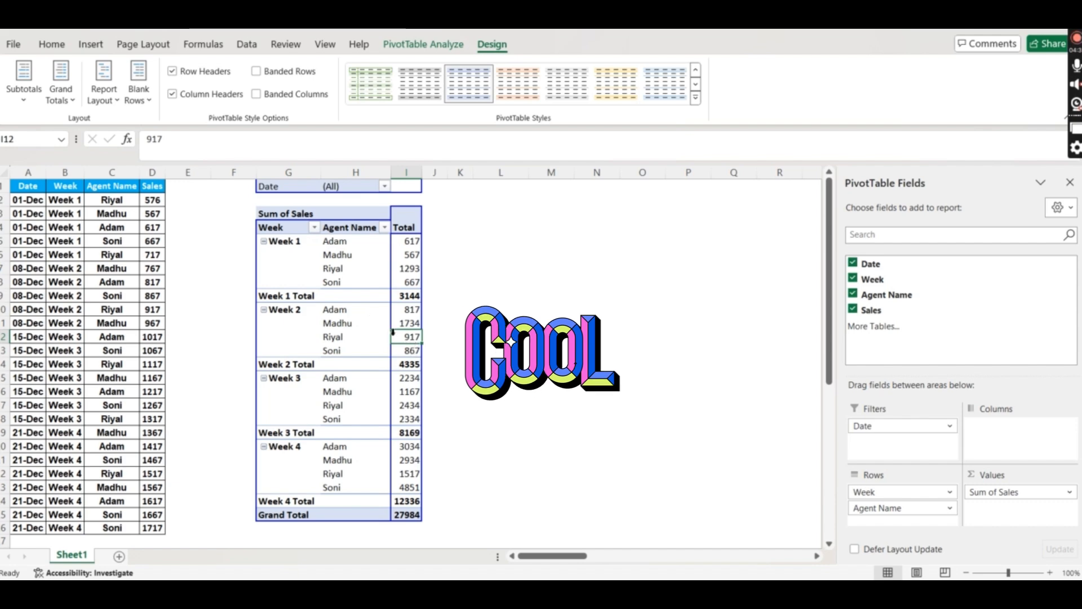
{"action": "left_click_drag", "start_coordinate": [409, 295], "coordinate": [295, 297]}
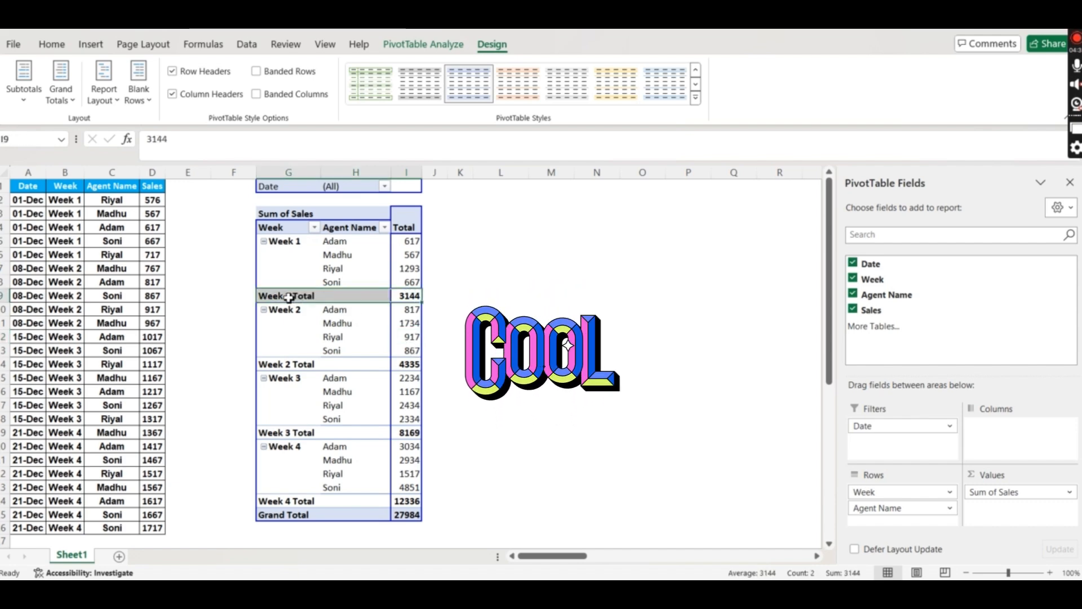
{"action": "left_click_drag", "start_coordinate": [408, 364], "coordinate": [290, 367]}
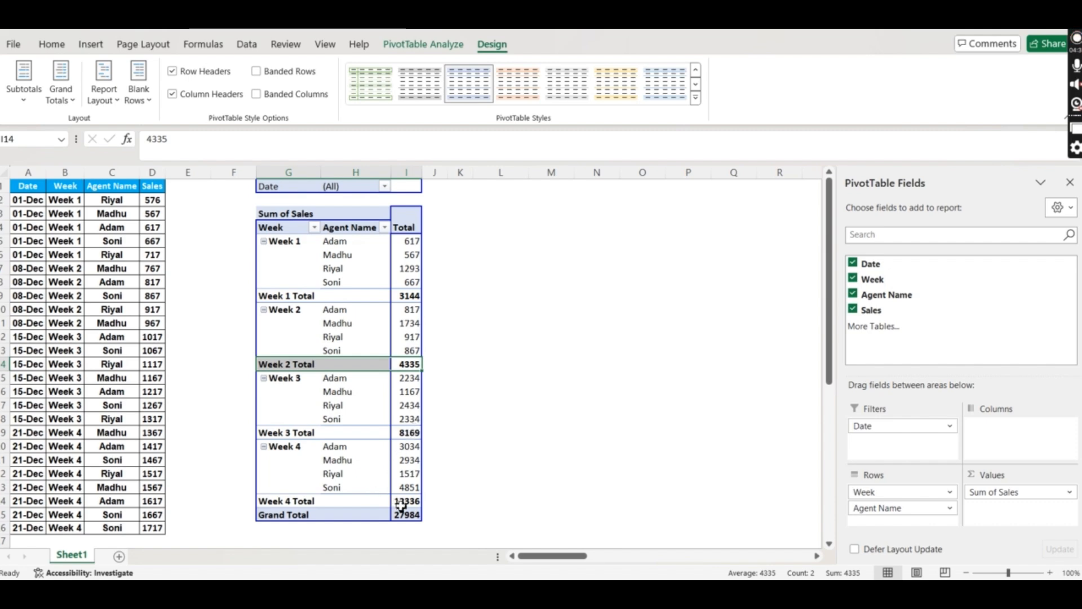
{"action": "left_click", "coordinate": [338, 391]}
- Highlight the blank week label cells under Weeks 1–4 and bring up the Report Layout choices
{"action": "left_click_drag", "start_coordinate": [298, 255], "coordinate": [298, 280]}
{"action": "left_click_drag", "start_coordinate": [299, 323], "coordinate": [300, 350]}
{"action": "left_click_drag", "start_coordinate": [302, 389], "coordinate": [302, 416]}
{"action": "left_click_drag", "start_coordinate": [302, 458], "coordinate": [303, 495]}
{"action": "left_click", "coordinate": [302, 475]}
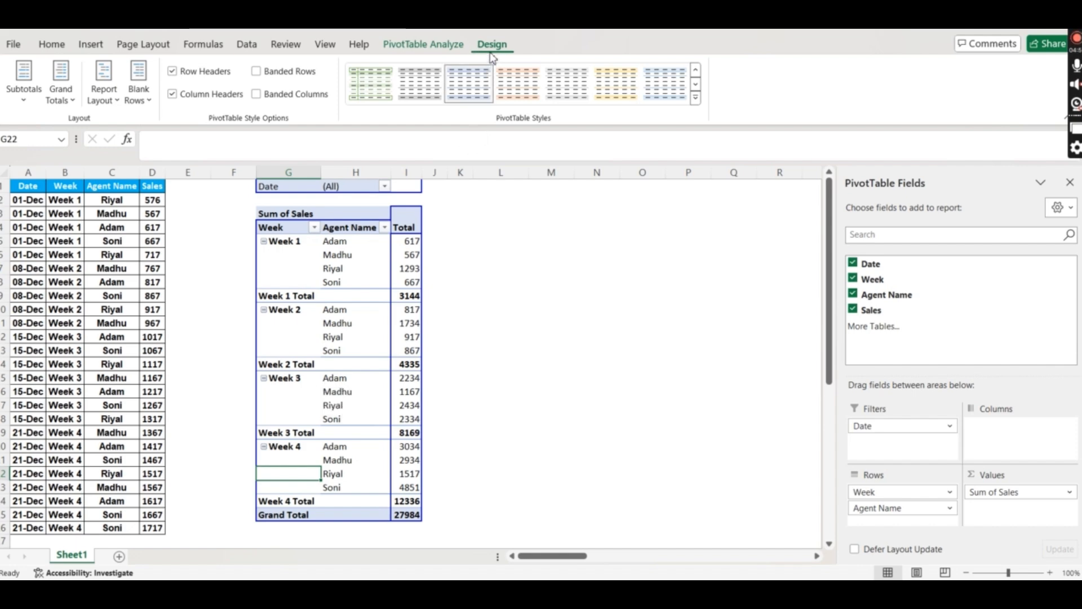
{"action": "left_click", "coordinate": [106, 99]}
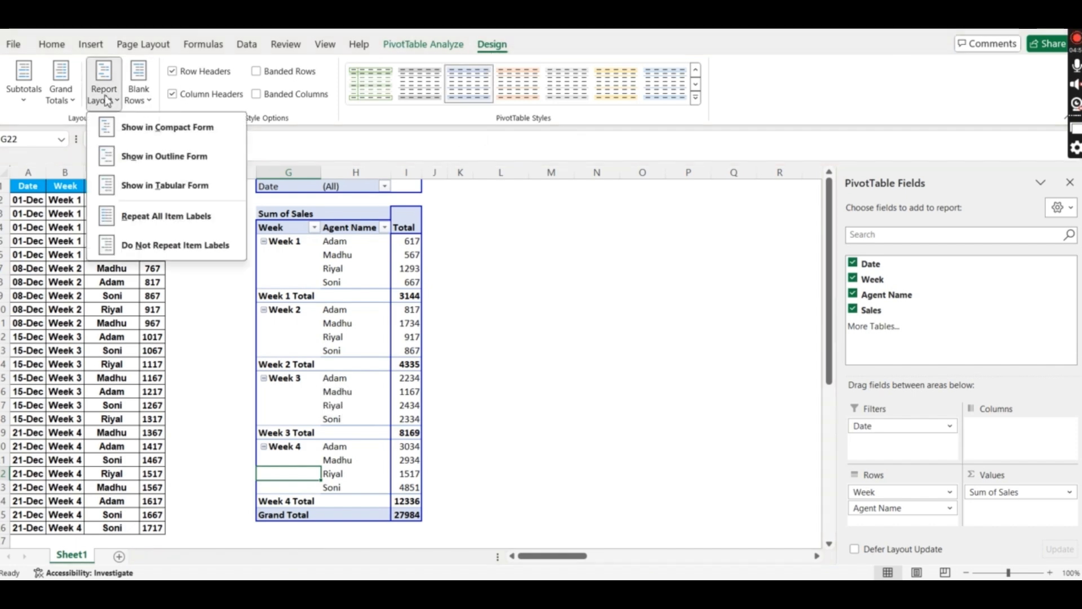
- Choose Repeat All Item Labels, then check the filled week labels and Week 1 Total row
{"action": "left_click", "coordinate": [163, 220]}
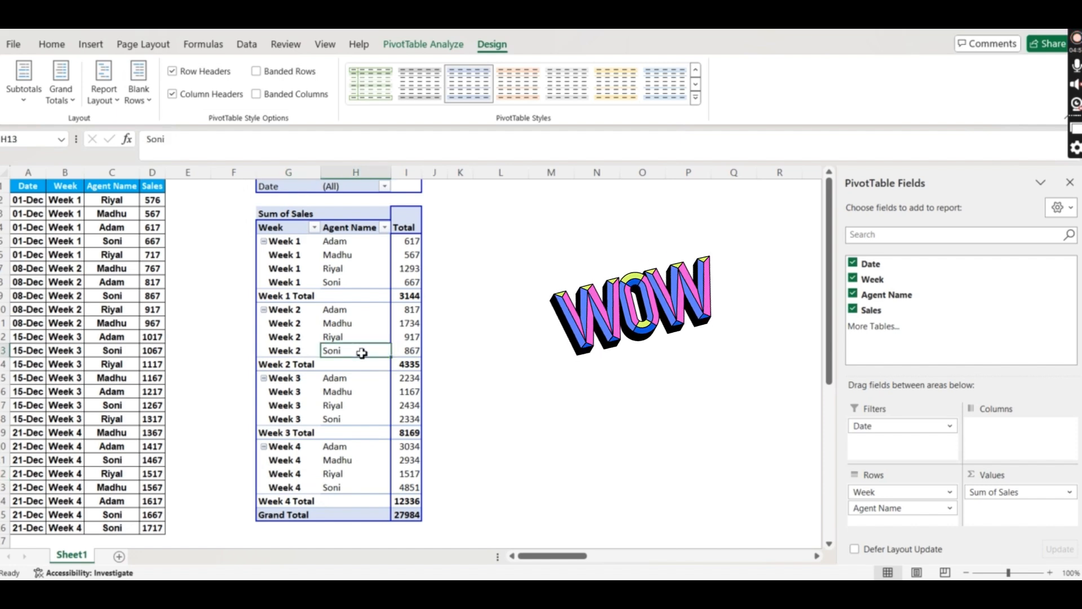
{"action": "left_click", "coordinate": [413, 298]}
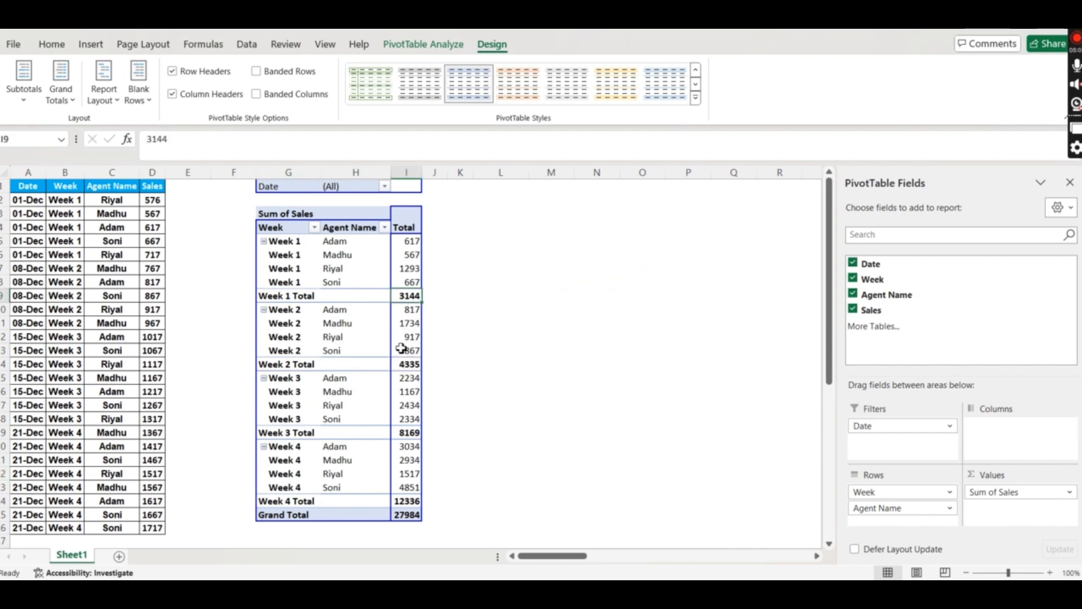
{"action": "left_click_drag", "start_coordinate": [288, 297], "coordinate": [408, 293]}
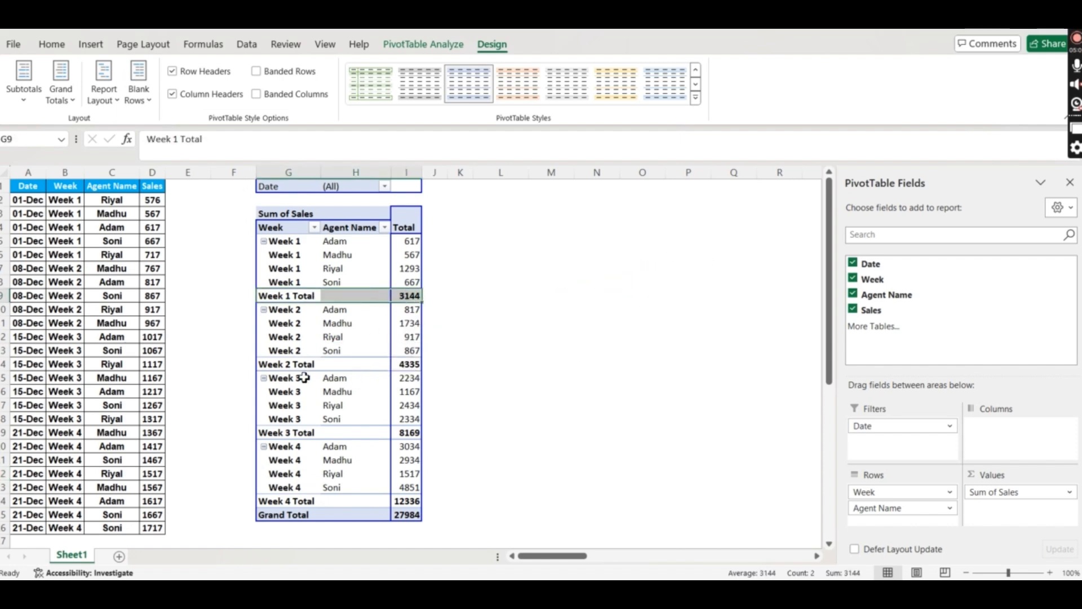
{"action": "left_click", "coordinate": [310, 324]}
{"action": "left_click_drag", "start_coordinate": [292, 253], "coordinate": [401, 292]}
{"action": "left_click", "coordinate": [336, 322]}
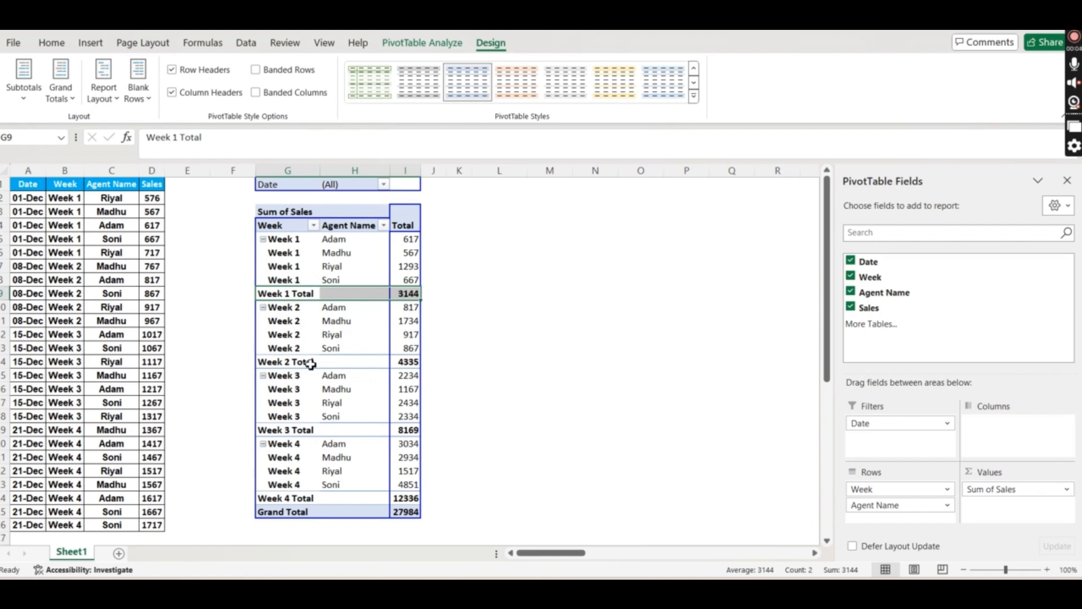
- Turn off subtotals in the pivot so the Week Total rows disappear, leaving the 27984 grand total
{"action": "left_click", "coordinate": [313, 402]}
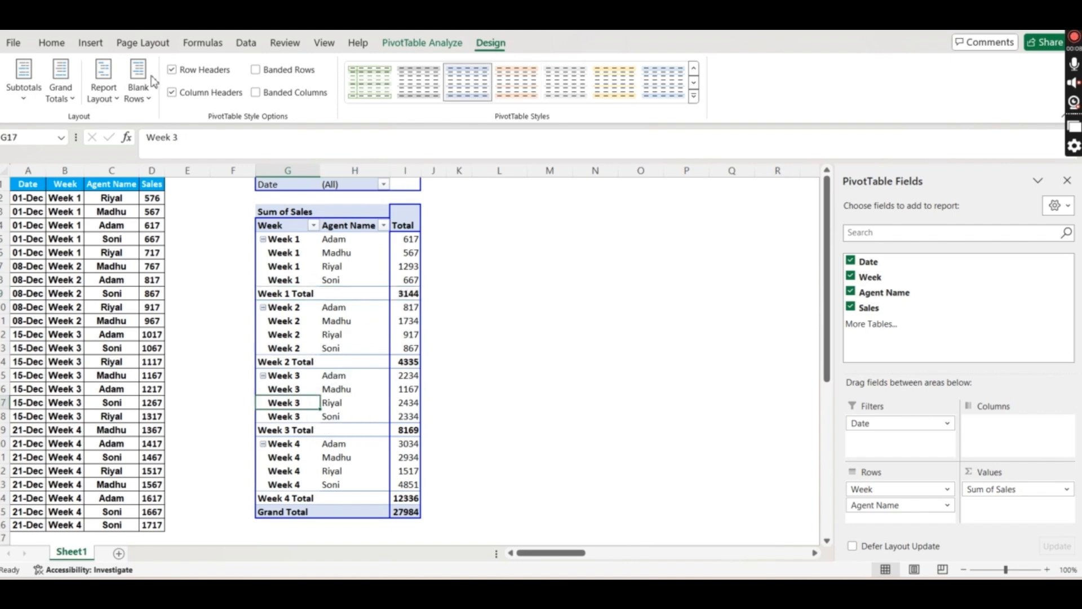
{"action": "left_click", "coordinate": [28, 98]}
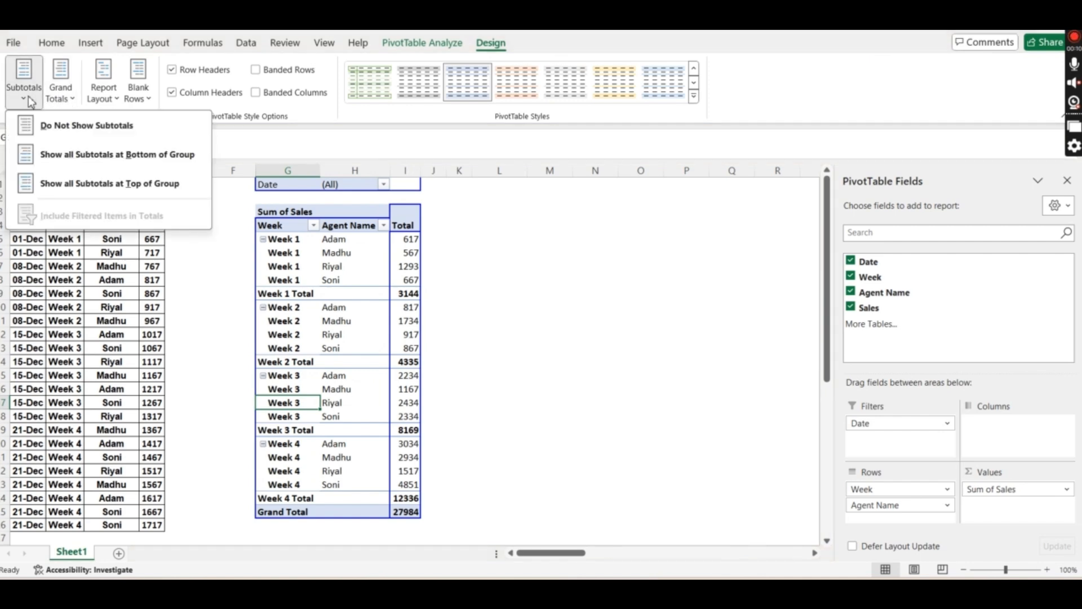
{"action": "left_click", "coordinate": [67, 131]}
{"action": "left_click", "coordinate": [355, 364]}
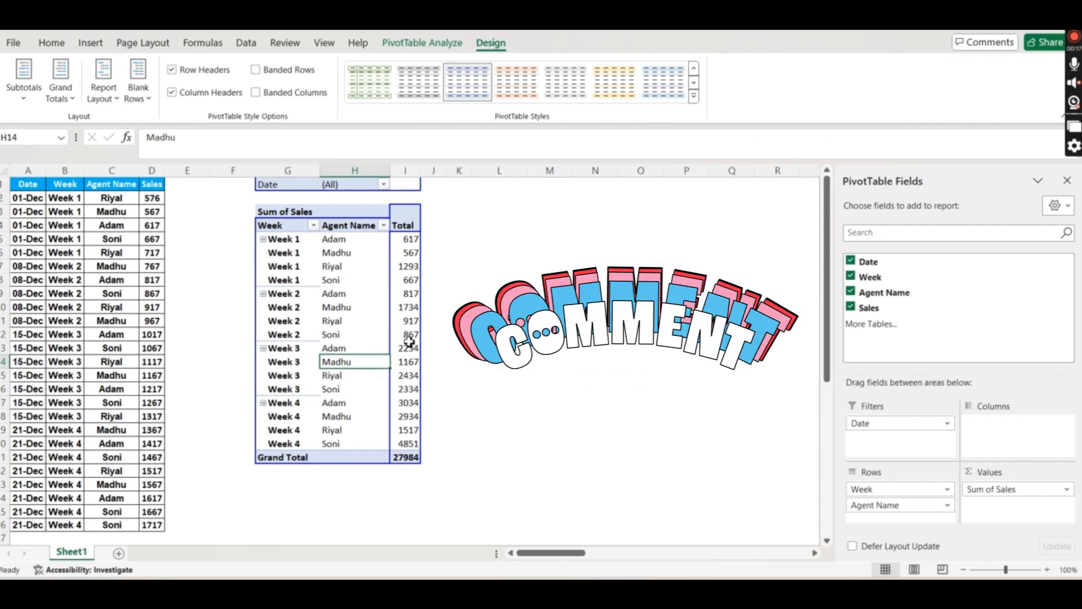
{"action": "mouse_move", "coordinate": [409, 361]}
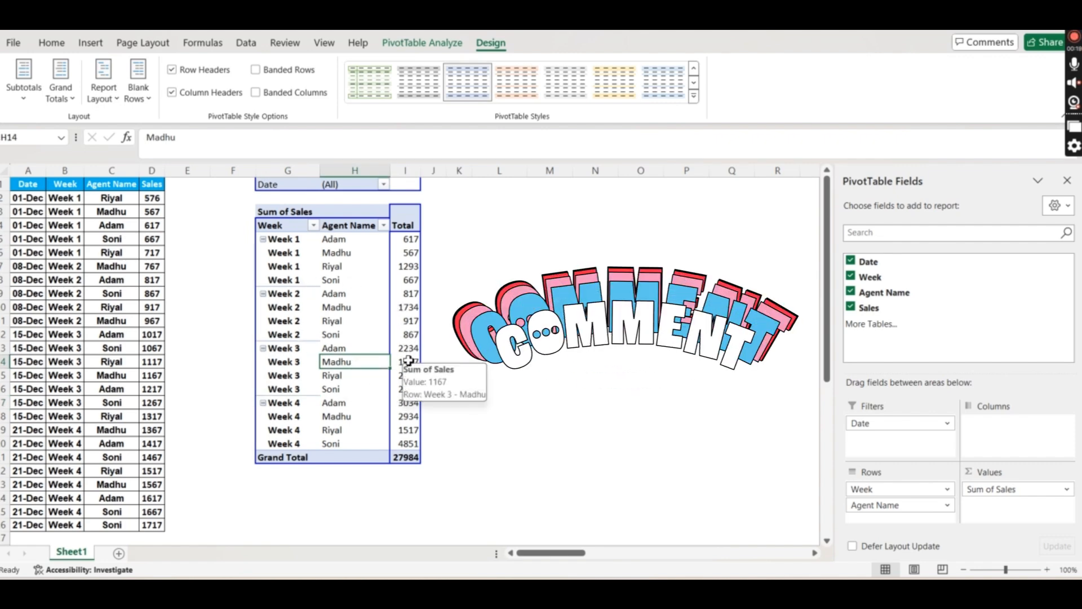